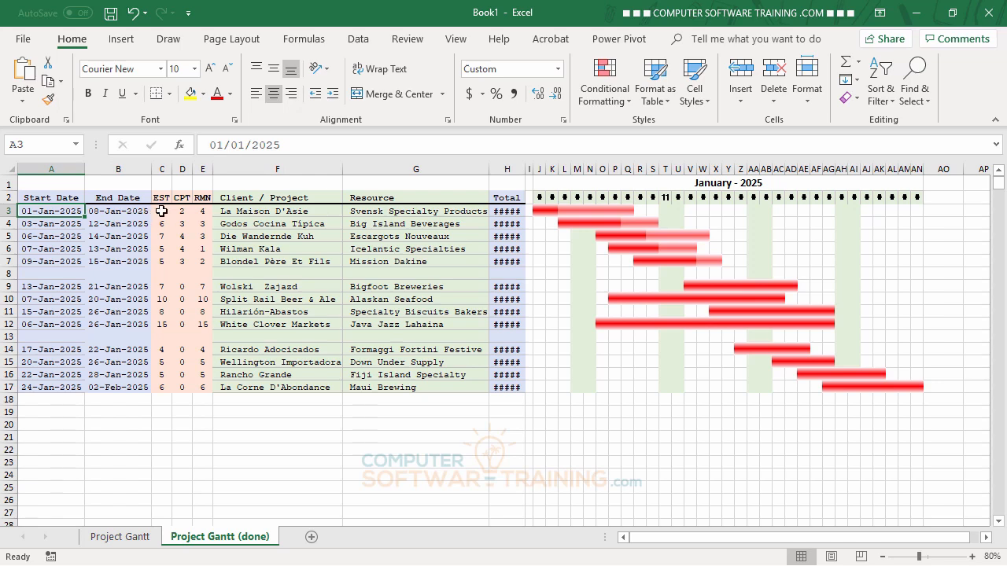
# - Examine the estimated, completed and remaining day cells of the first task in row 3
pyautogui.click(162, 211)
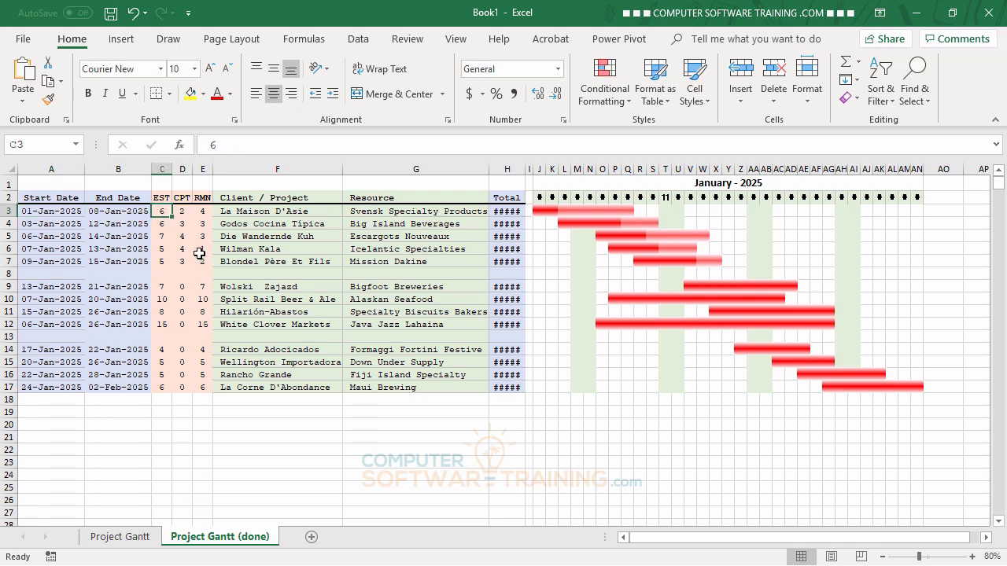
pyautogui.click(181, 211)
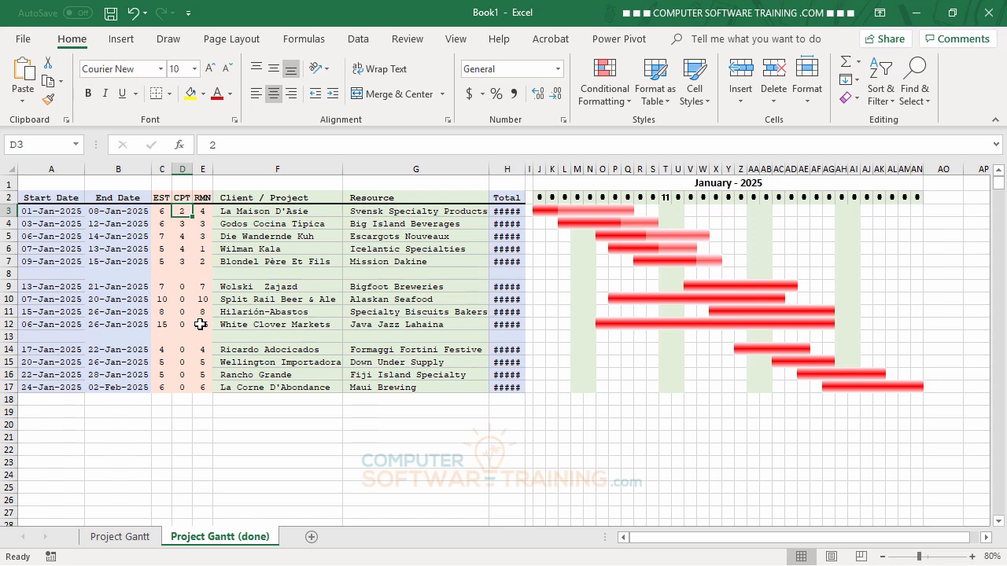
pyautogui.click(205, 211)
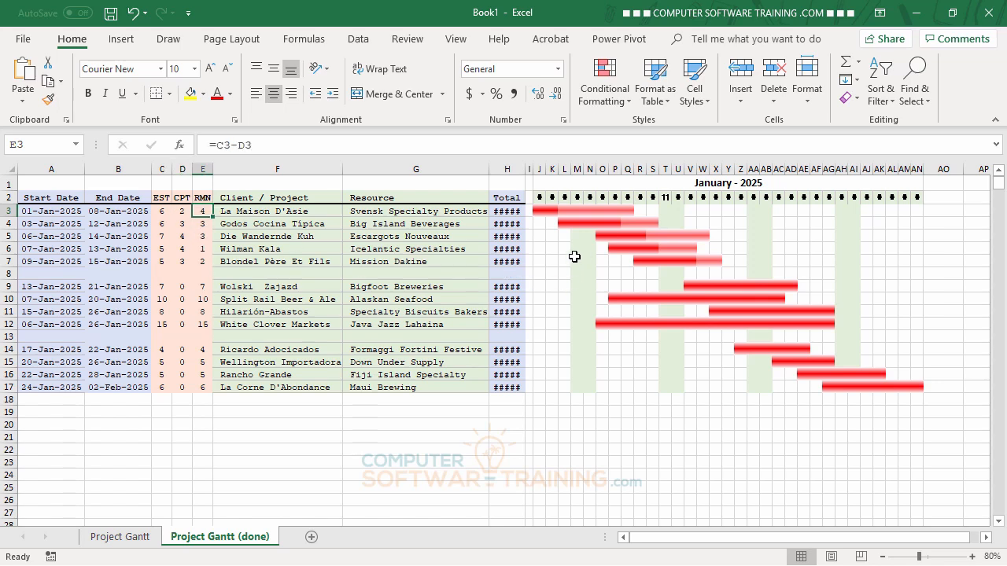
# - Autofit the width of the Total column H and the January day columns J through AN
pyautogui.doubleClick(525, 174)
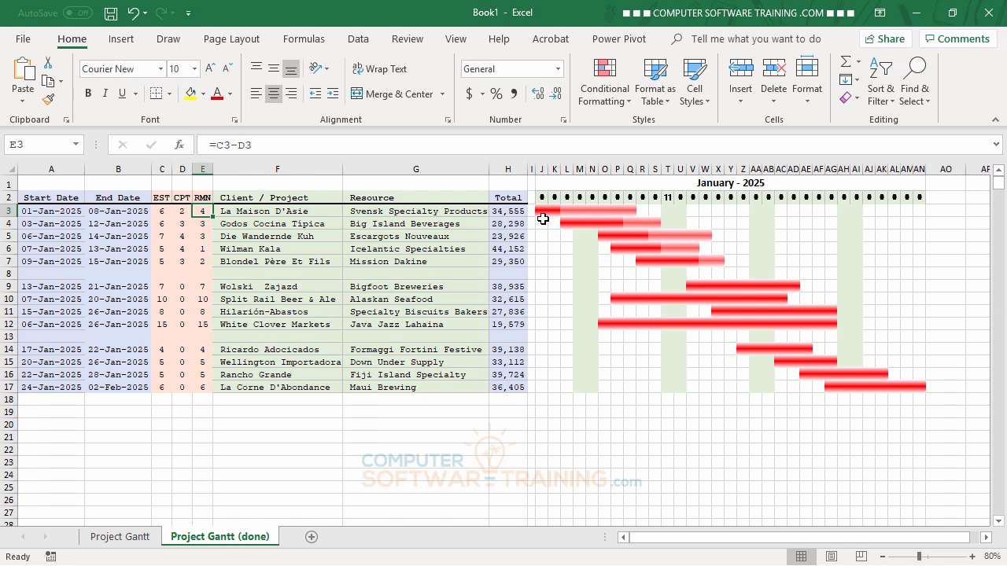
pyautogui.moveTo(541, 170)
pyautogui.mouseDown()
pyautogui.moveTo(926, 186)
pyautogui.moveTo(915, 189)
pyautogui.mouseUp()
pyautogui.doubleClick(825, 173)
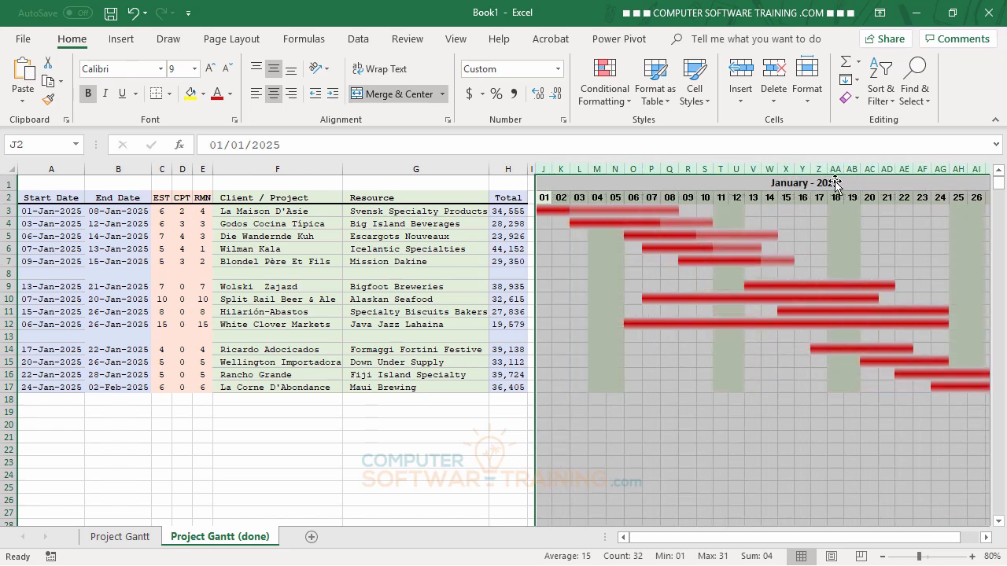
pyautogui.click(664, 461)
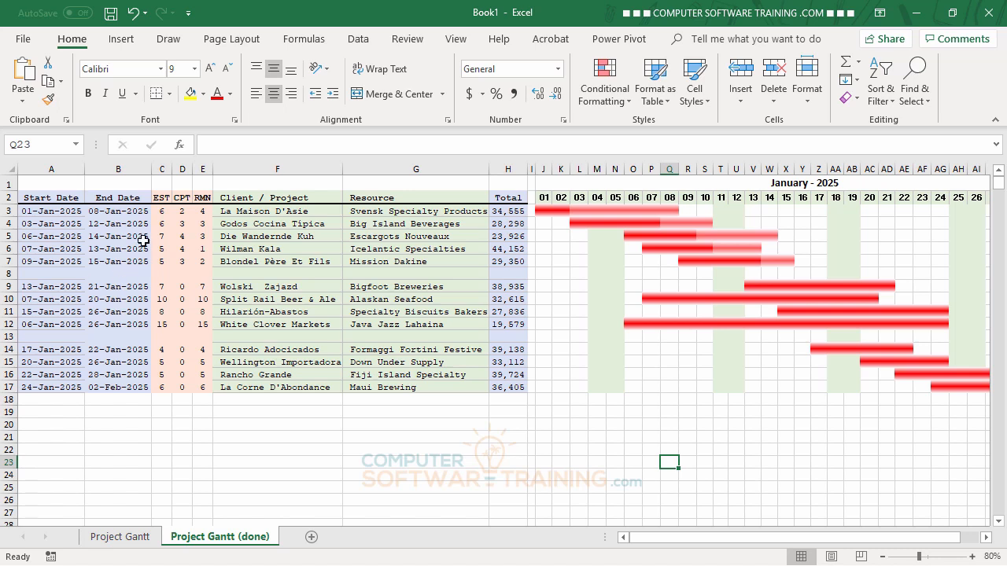
# - Review how the first task's start date, end date, EST, CPT and RMN cells in A3 through E3 are built
pyautogui.click(161, 211)
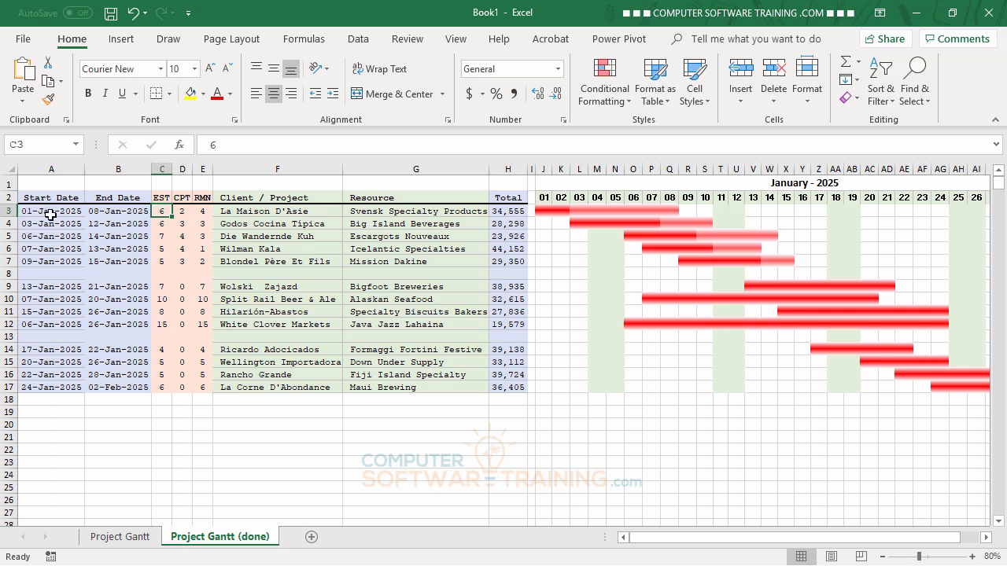
pyautogui.click(50, 214)
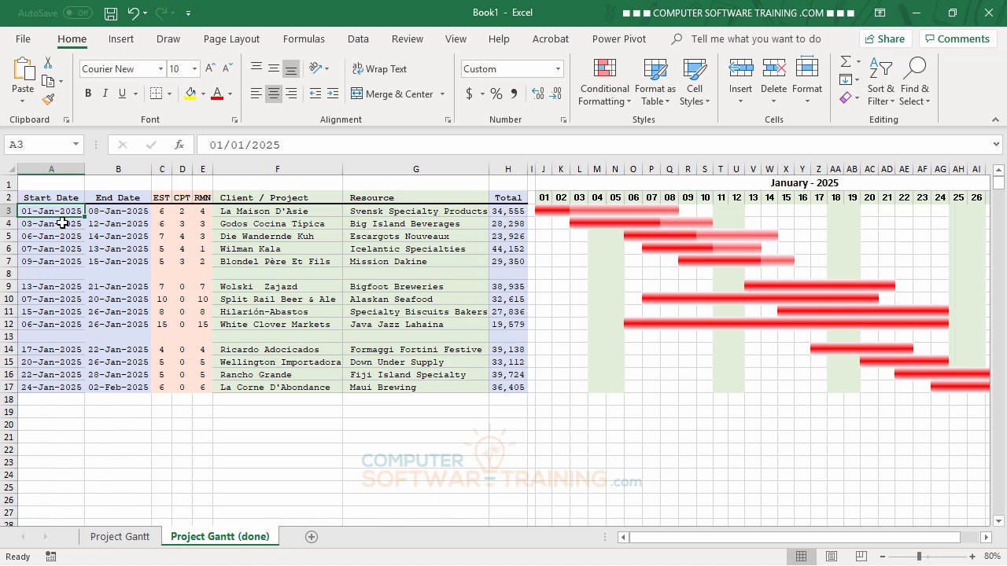
pyautogui.click(114, 211)
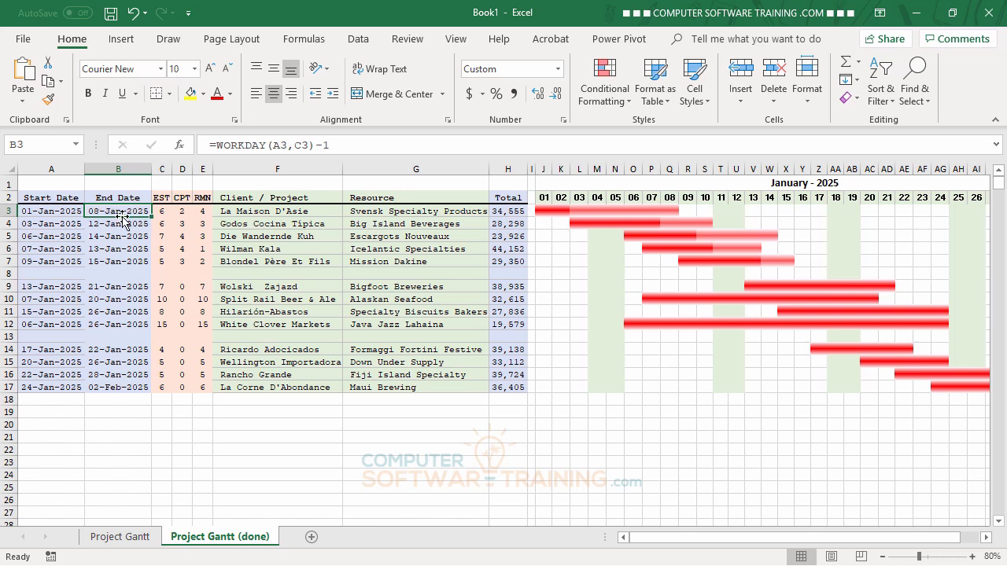
pyautogui.click(164, 214)
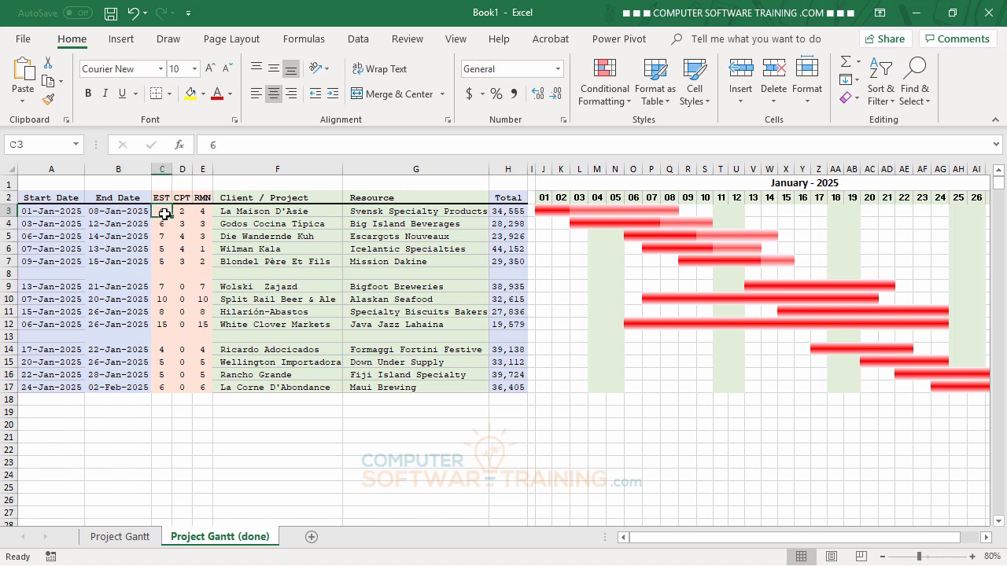
pyautogui.click(182, 212)
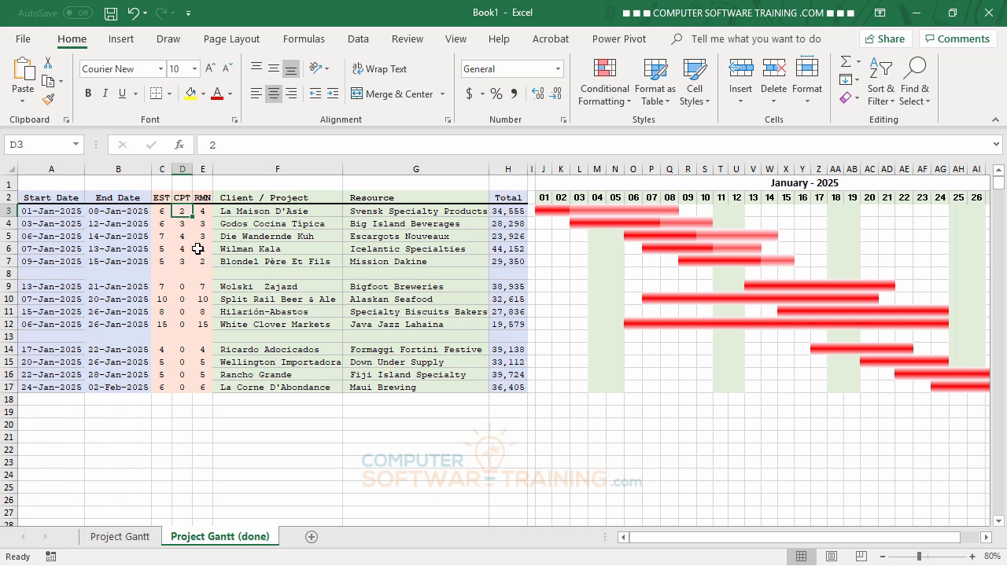
pyautogui.click(202, 213)
pyautogui.hotkey('ctrl', 'z')
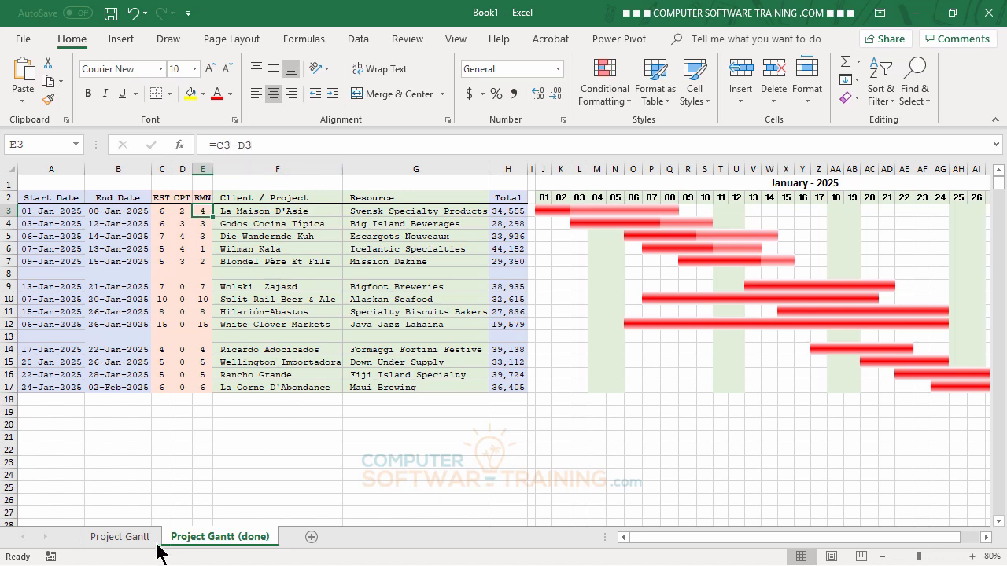
# - Switch to the Project Gantt sheet and check the custom number format of the first day cell J2
pyautogui.click(120, 537)
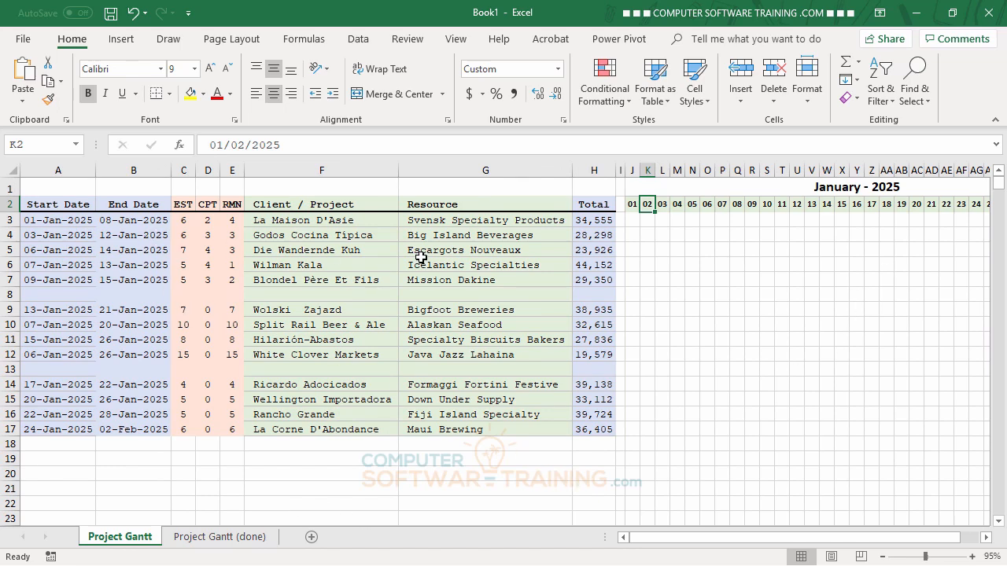
pyautogui.click(634, 206)
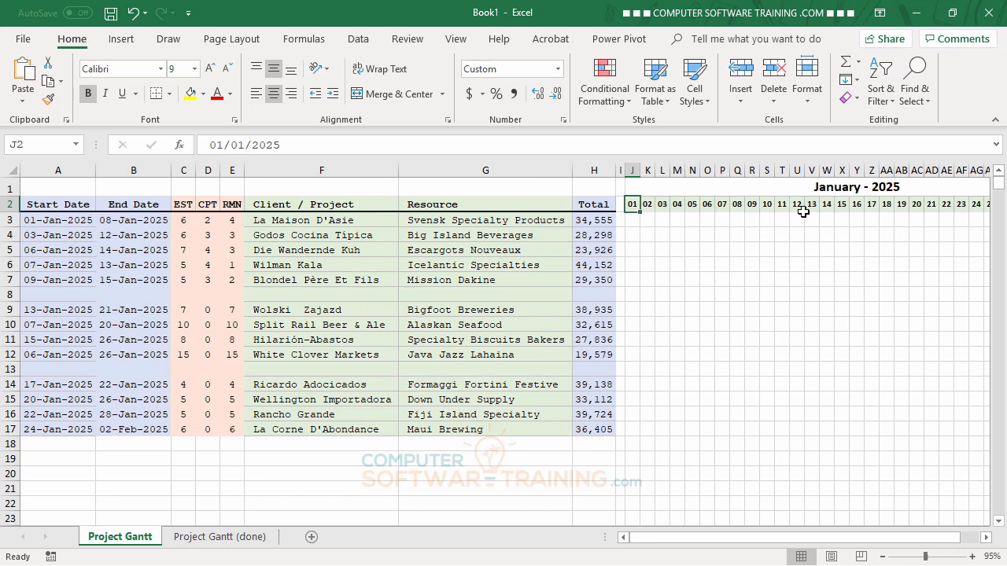
pyautogui.moveTo(933, 543)
pyautogui.mouseDown()
pyautogui.moveTo(955, 544)
pyautogui.moveTo(934, 543)
pyautogui.mouseUp()
pyautogui.click(562, 122)
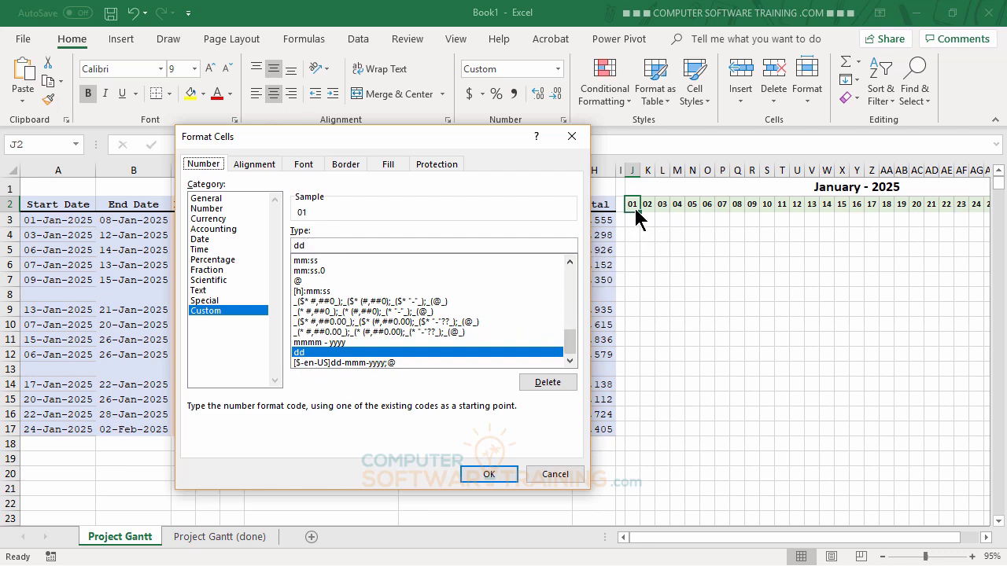
pyautogui.click(550, 475)
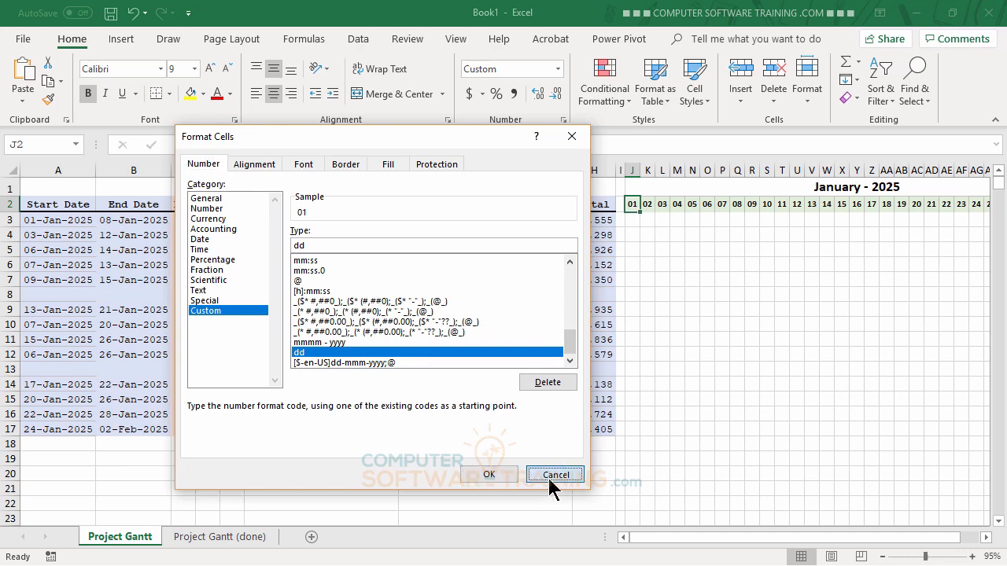
# - Inspect the formula and custom number format of the merged month heading in J1, comparing it with the date in J2
pyautogui.click(842, 190)
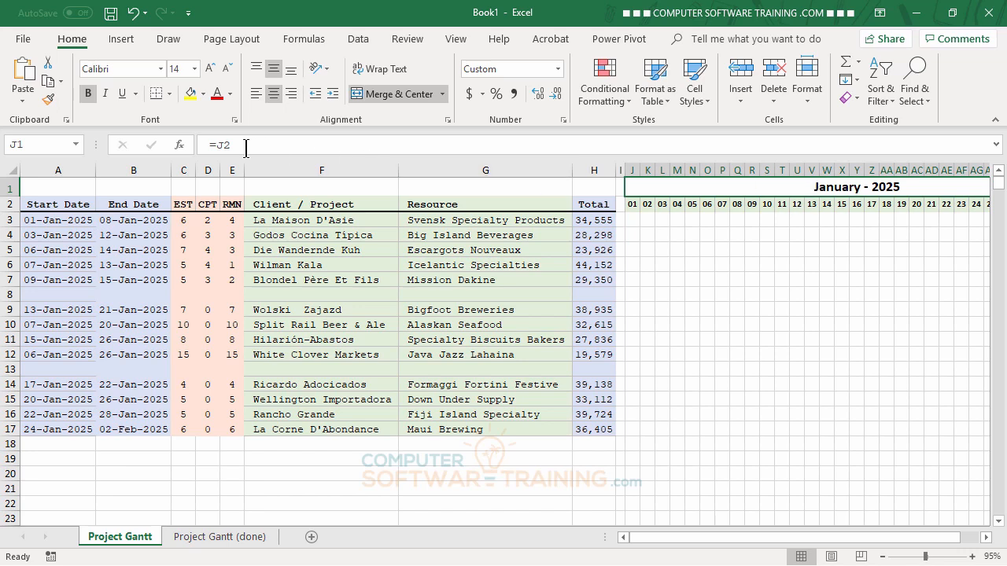
pyautogui.click(631, 205)
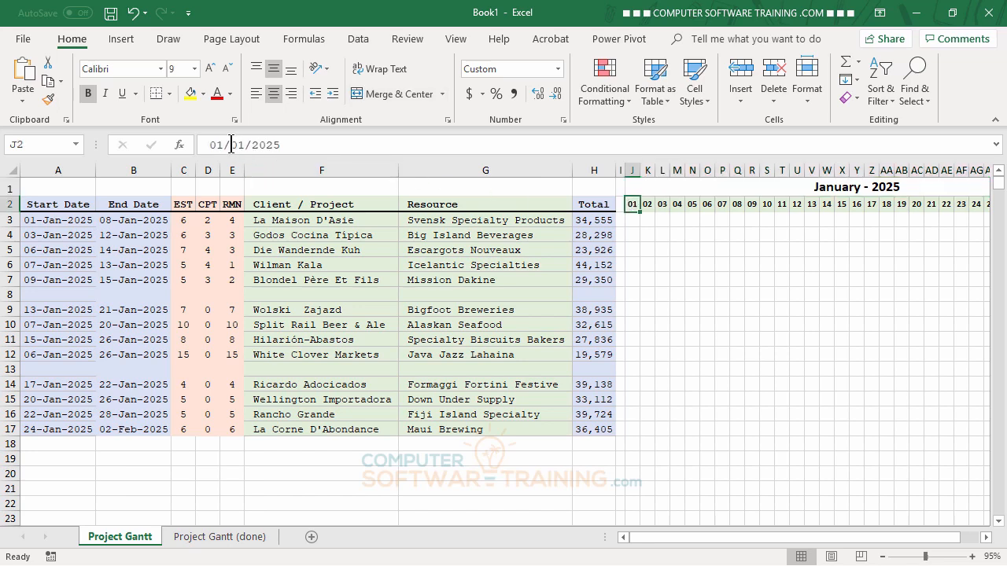
pyautogui.click(804, 189)
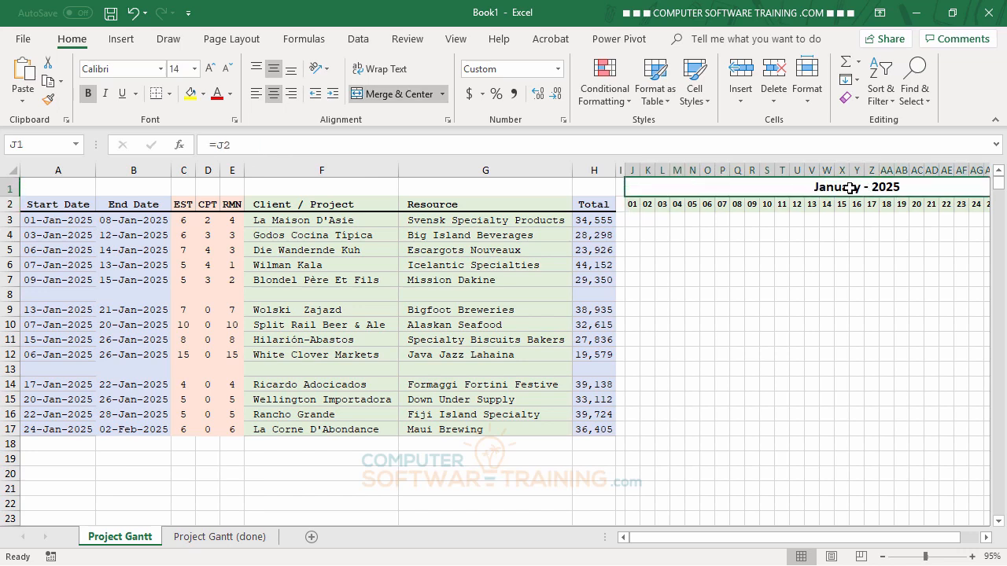
pyautogui.click(564, 120)
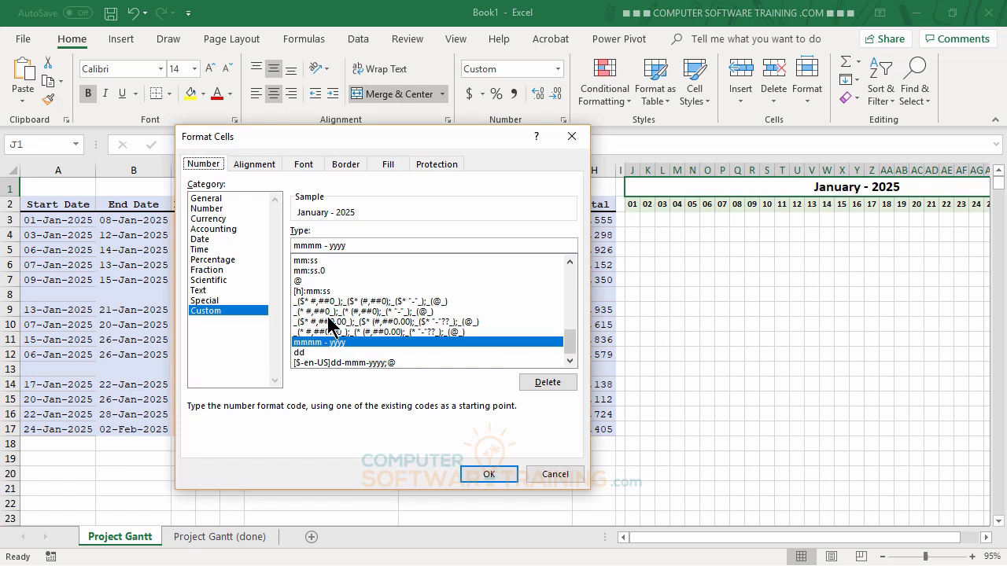
pyautogui.click(565, 477)
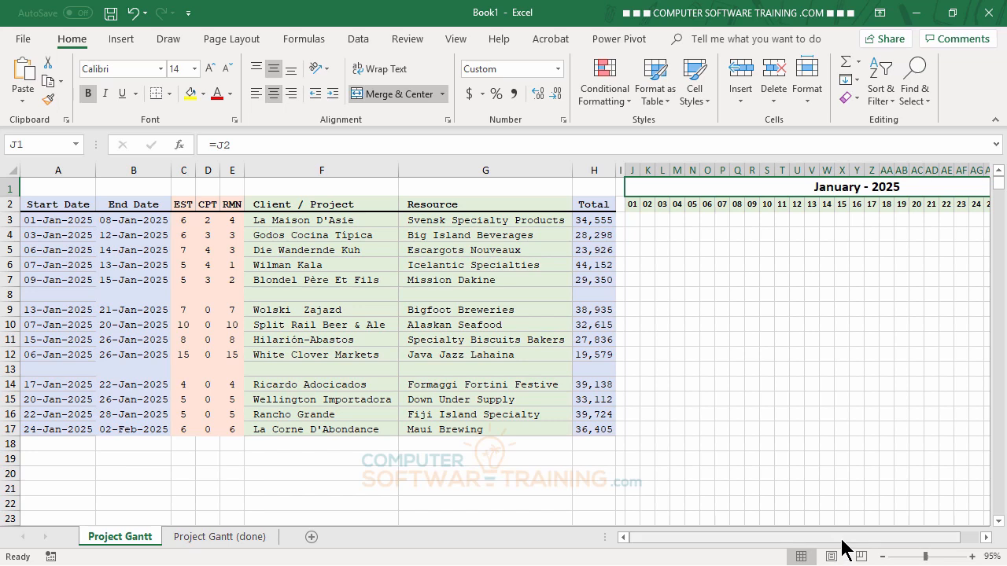
# - Start a formula-based conditional formatting rule for the calendar grid J3:AN17 using =WEEKDAY(J$2,2)>5
pyautogui.moveTo(842, 540); pyautogui.dragTo(874, 540)
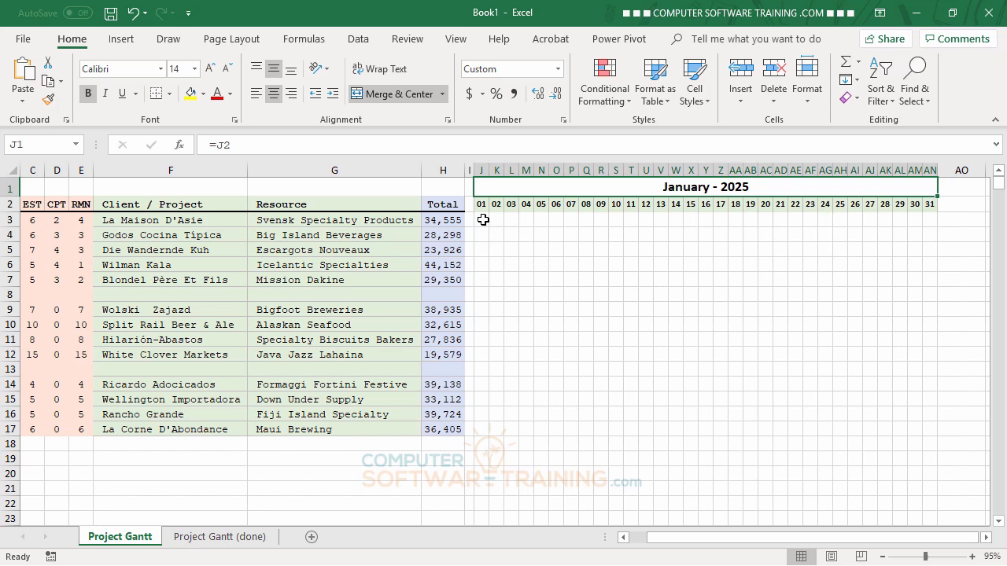
pyautogui.moveTo(483, 219); pyautogui.dragTo(934, 429)
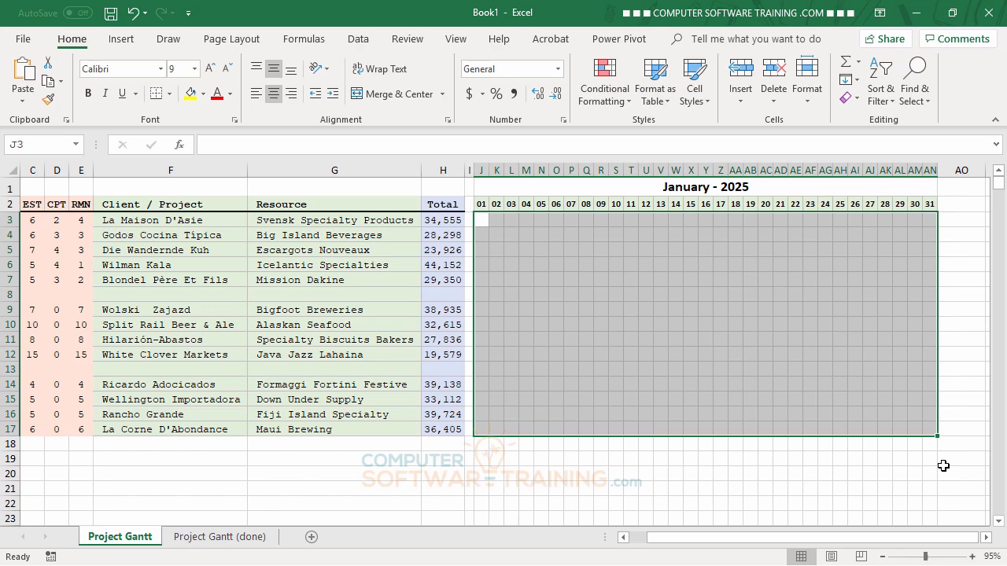
pyautogui.click(617, 96)
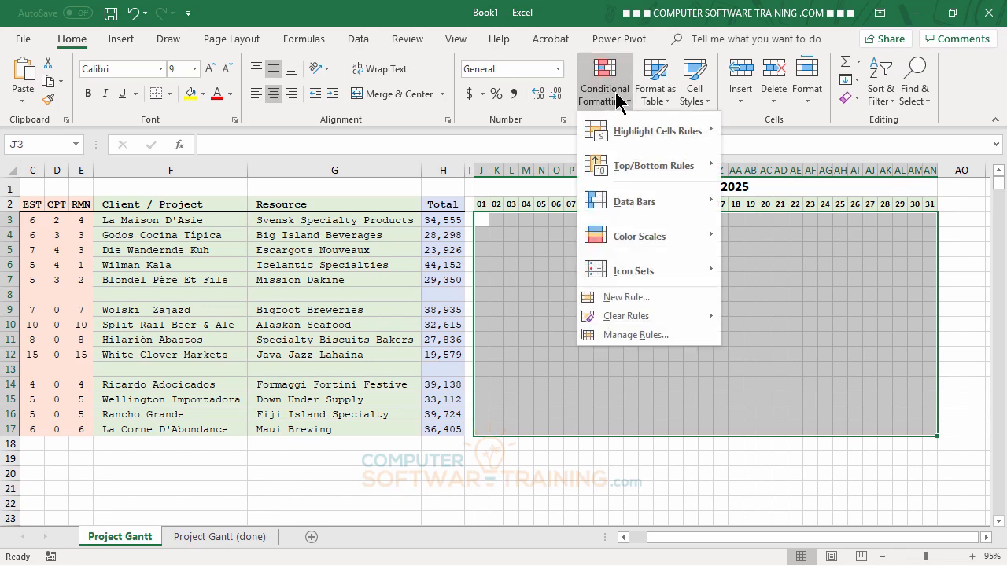
pyautogui.click(627, 297)
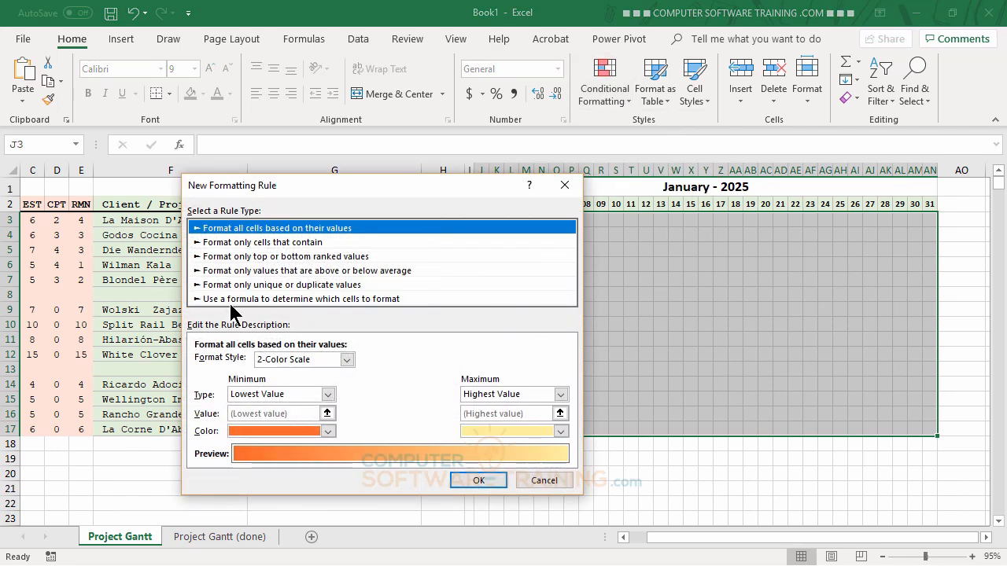
pyautogui.click(242, 300)
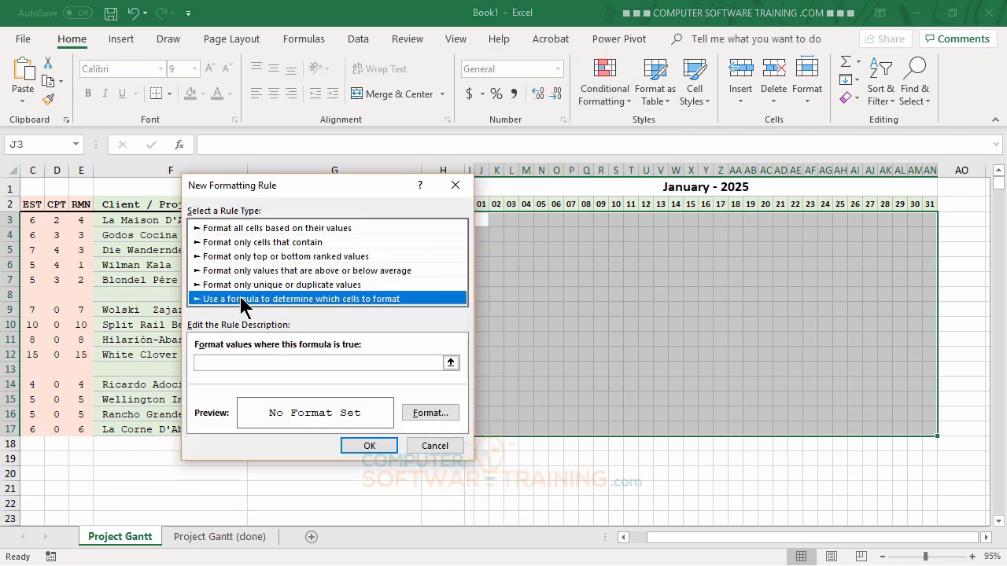
pyautogui.click(250, 362)
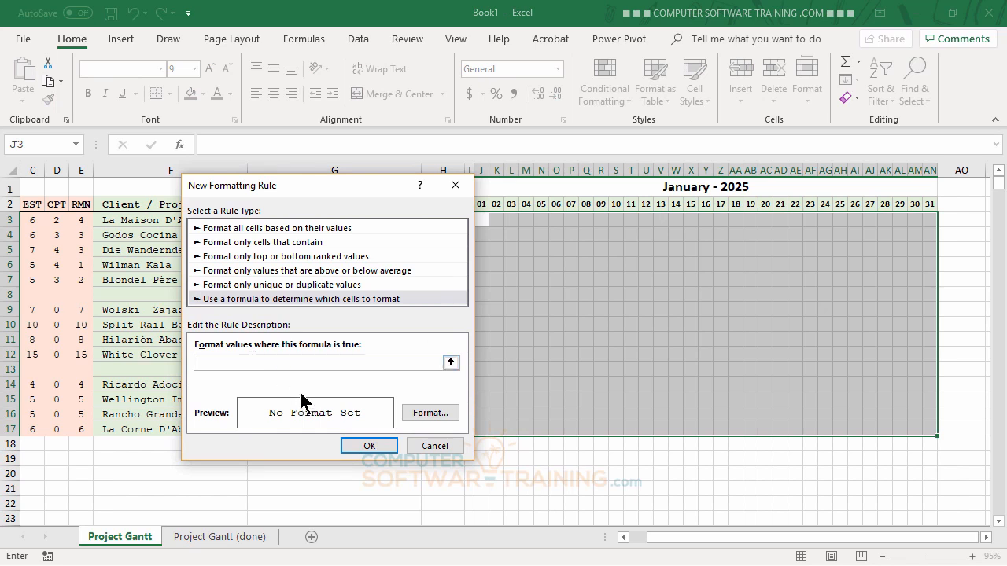
pyautogui.write('=WEEKDAY(J$2,2)>5')
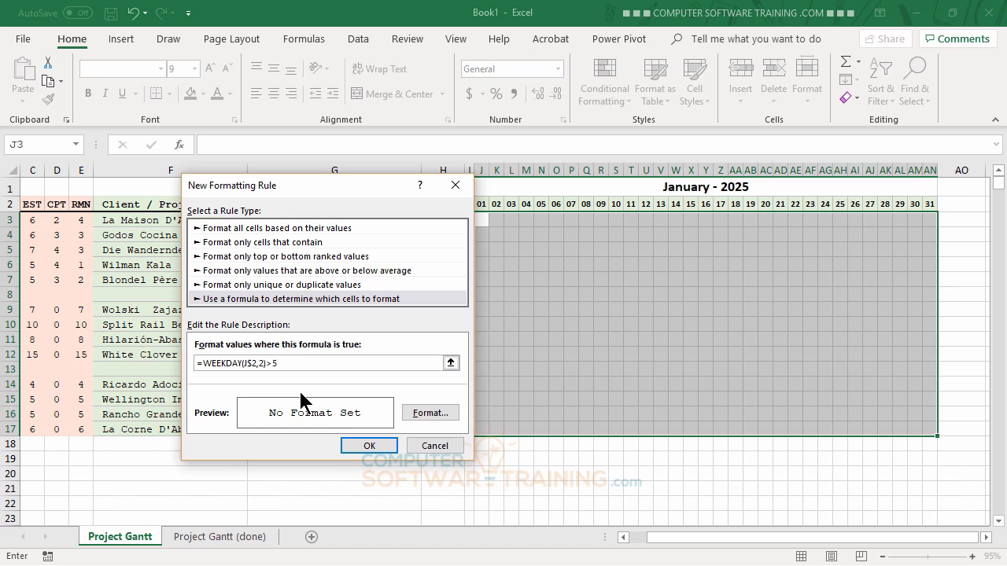
# - Give the weekend rule a light green background fill and apply it to the calendar grid
pyautogui.click(439, 419)
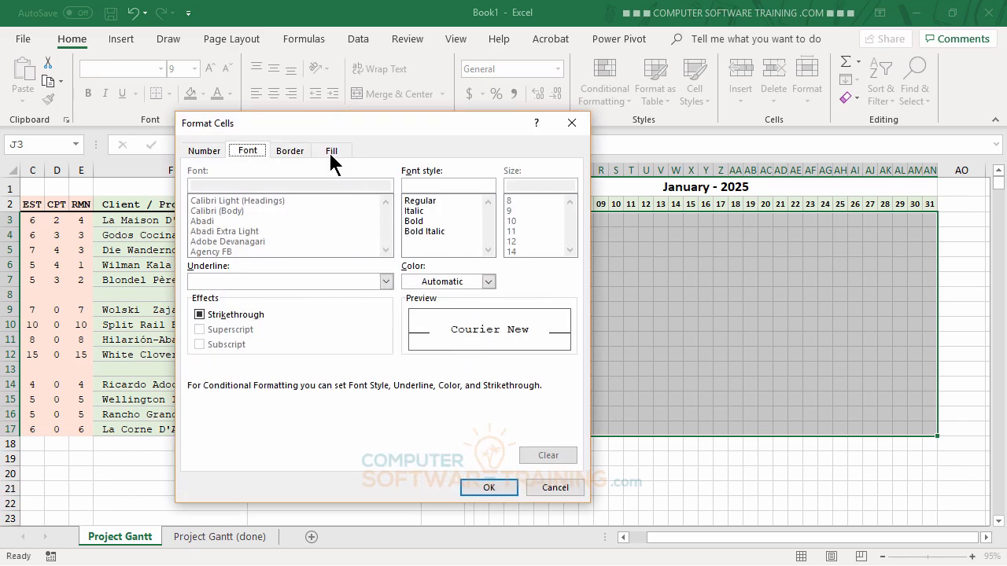
pyautogui.click(329, 150)
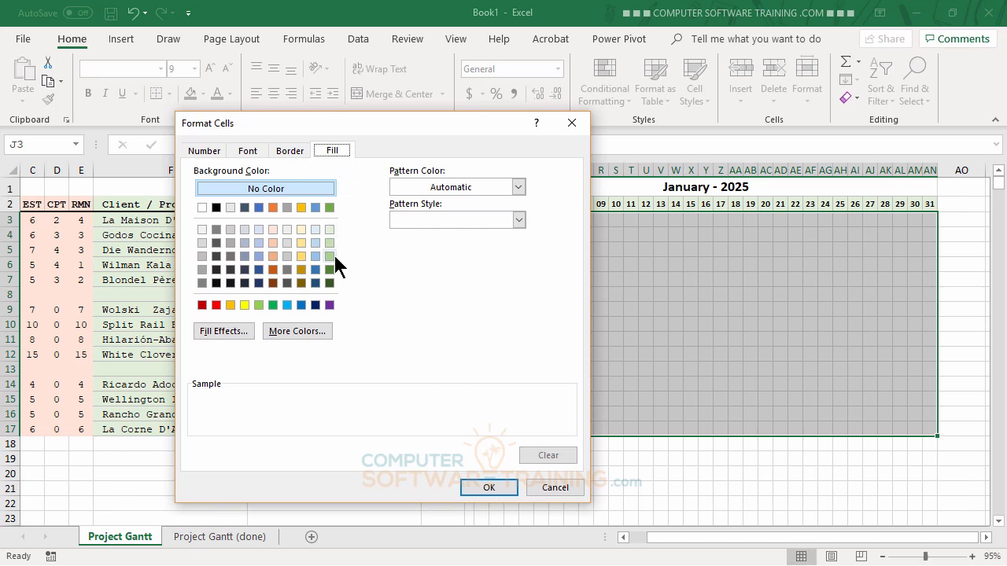
pyautogui.click(330, 229)
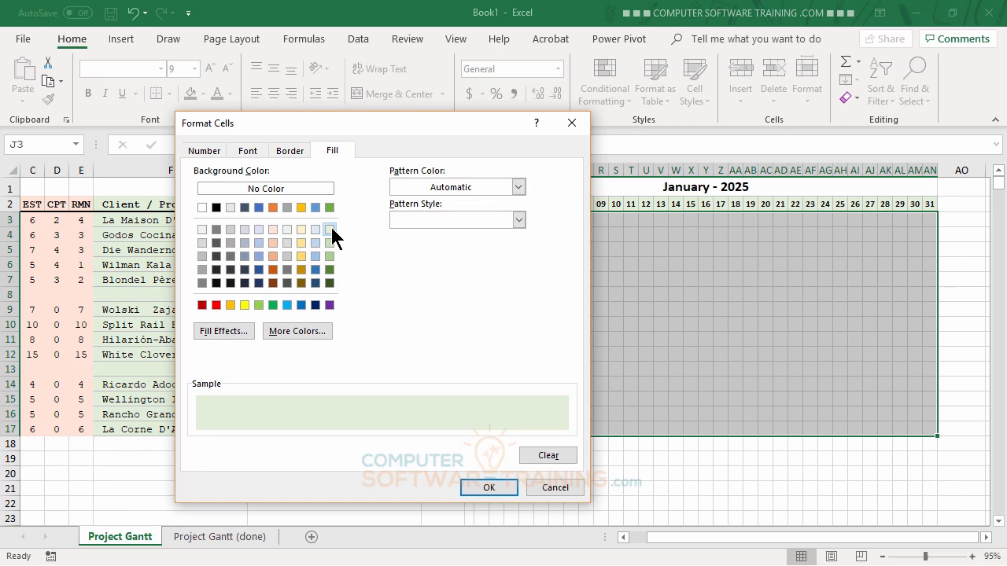
pyautogui.click(485, 487)
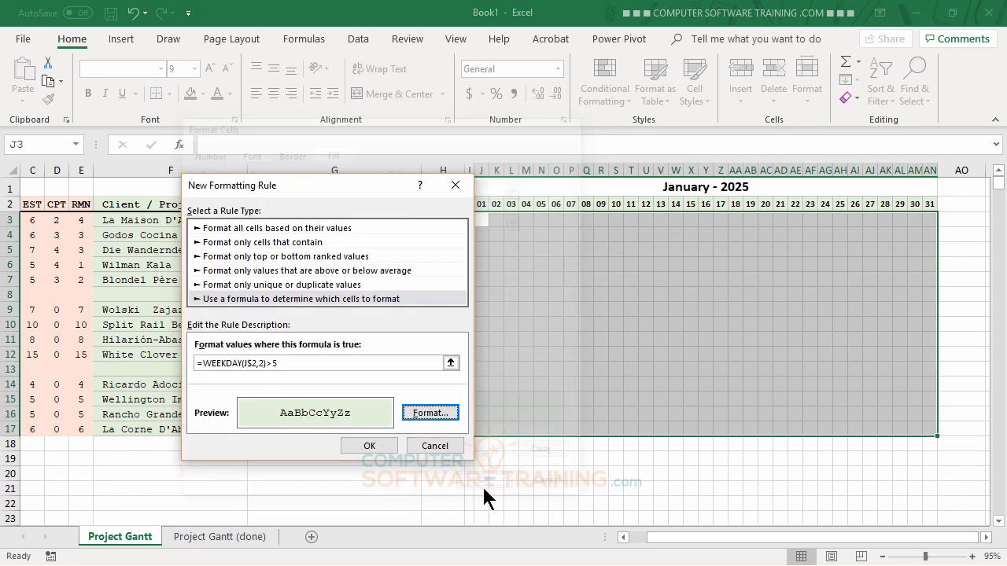
pyautogui.click(369, 447)
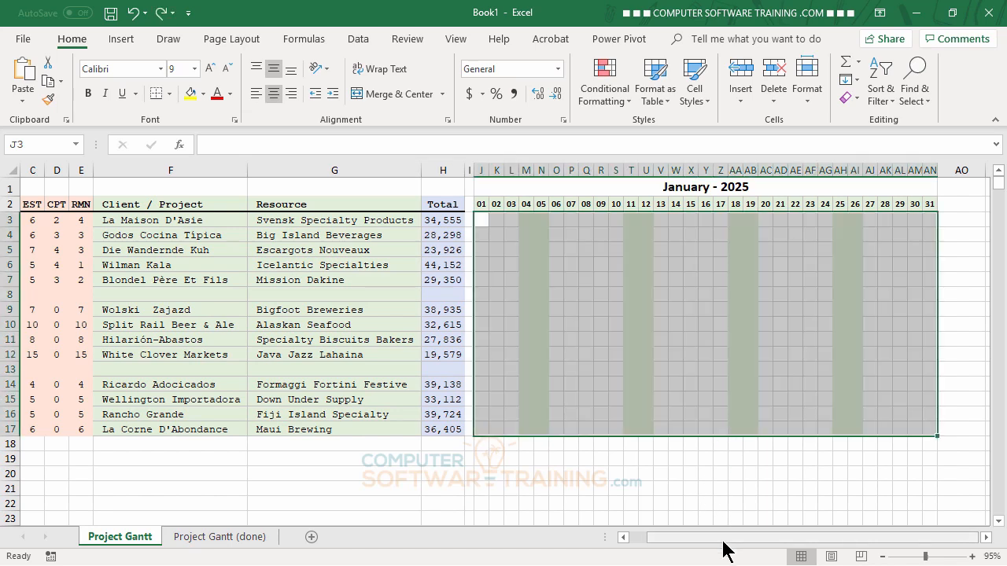
pyautogui.moveTo(723, 541); pyautogui.dragTo(691, 543)
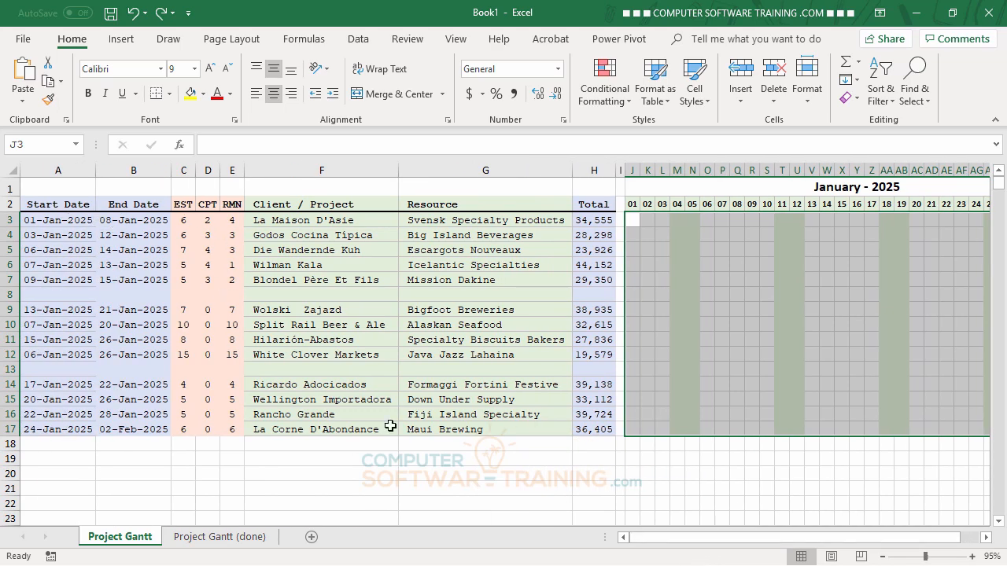
pyautogui.moveTo(667, 542)
pyautogui.mouseDown()
pyautogui.moveTo(687, 546)
pyautogui.moveTo(668, 542)
pyautogui.mouseUp()
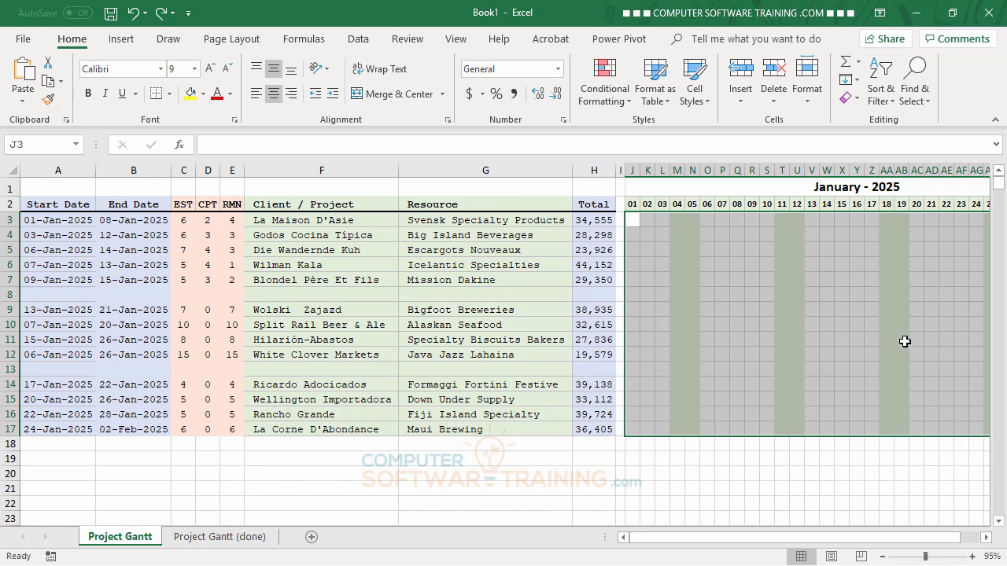
# - Start a second formula-based conditional formatting rule for the calendar grid, opening its formula with =AND(
pyautogui.click(601, 97)
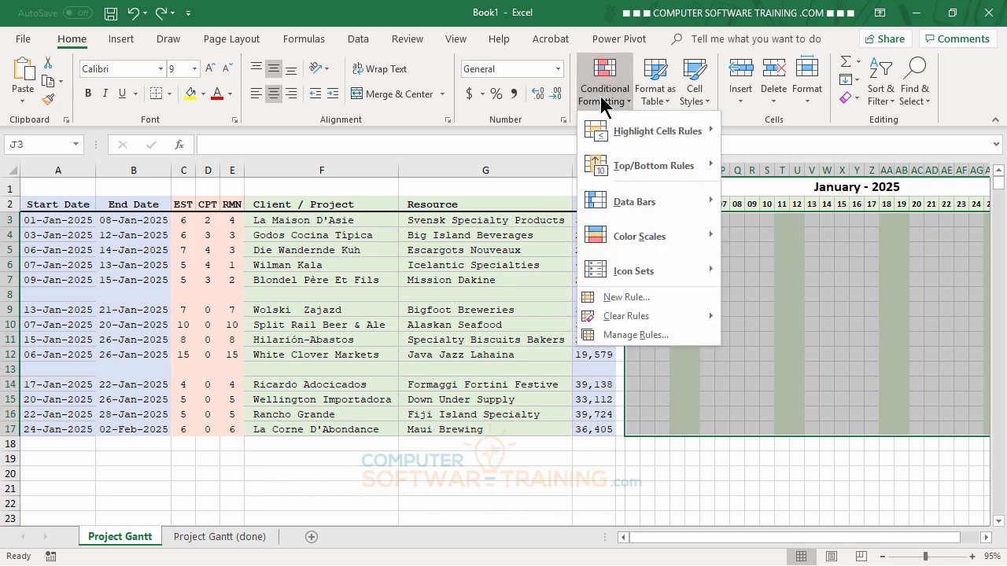
pyautogui.click(618, 297)
pyautogui.click(188, 283)
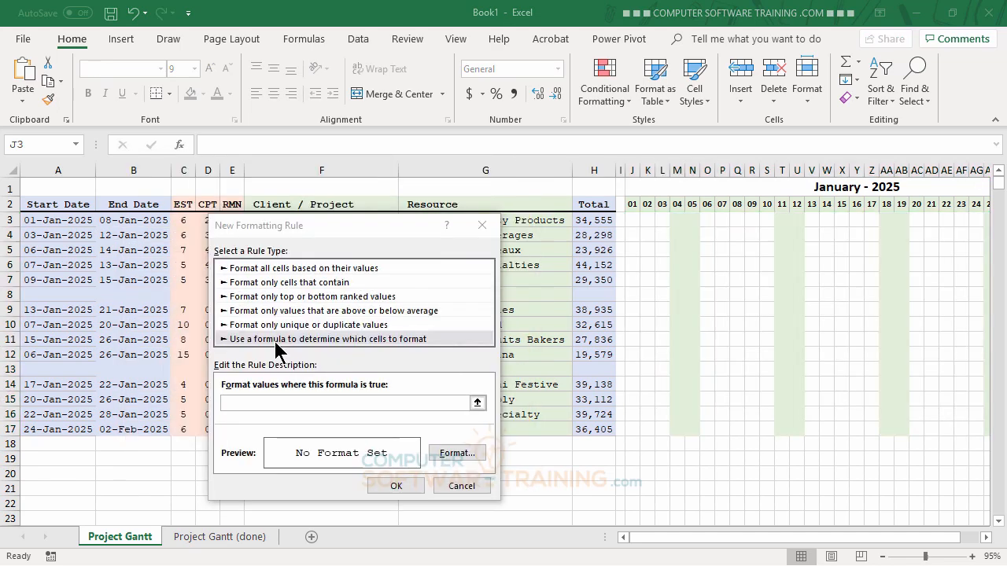
pyautogui.click(274, 342)
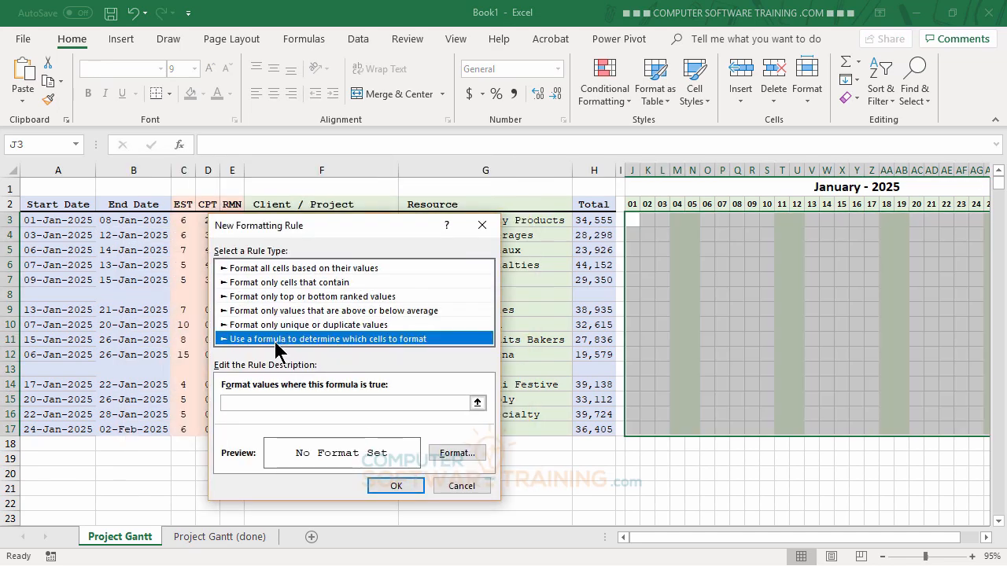
pyautogui.click(246, 402)
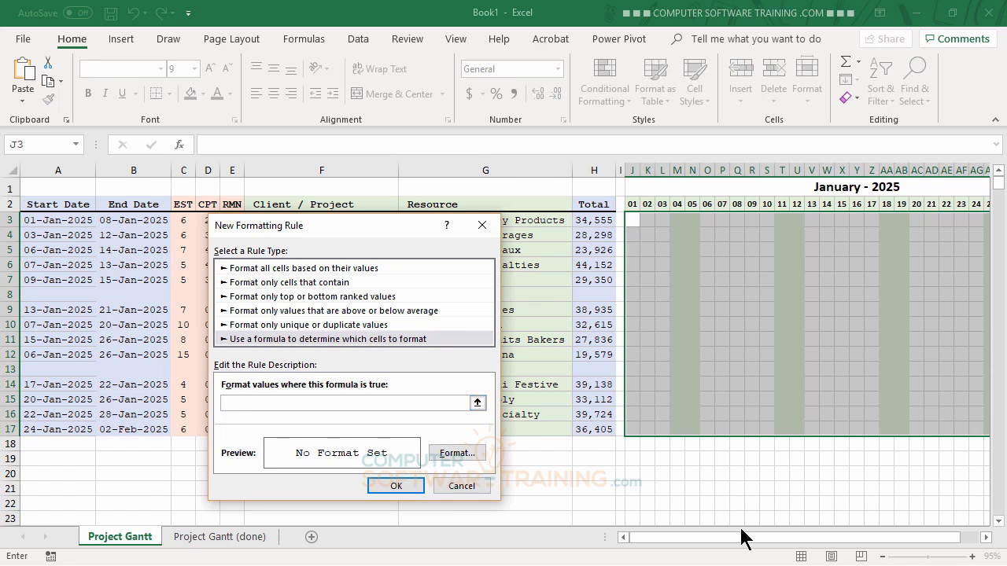
pyautogui.write('=AND(')
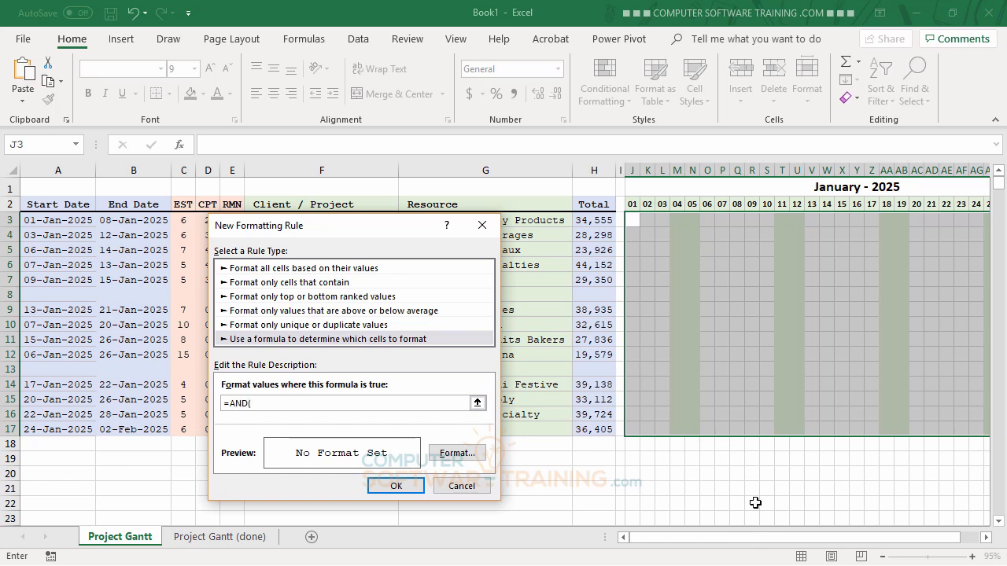
# - Enter the AND formula's first condition, $A3<=J$2, comparing the project start date with the calendar day
pyautogui.click(56, 222)
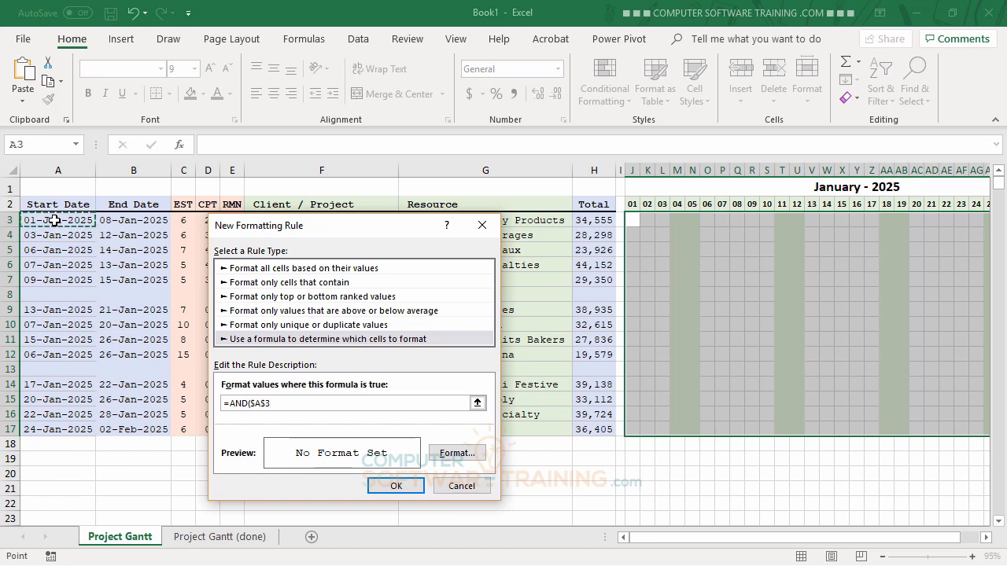
pyautogui.press('F4')
pyautogui.press('F4')
pyautogui.write('<')
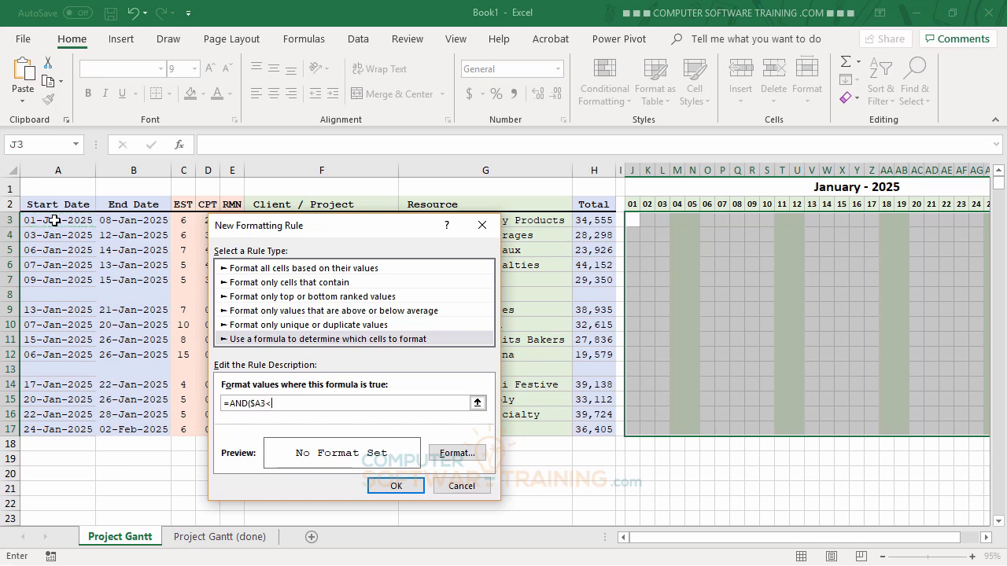
pyautogui.write('=')
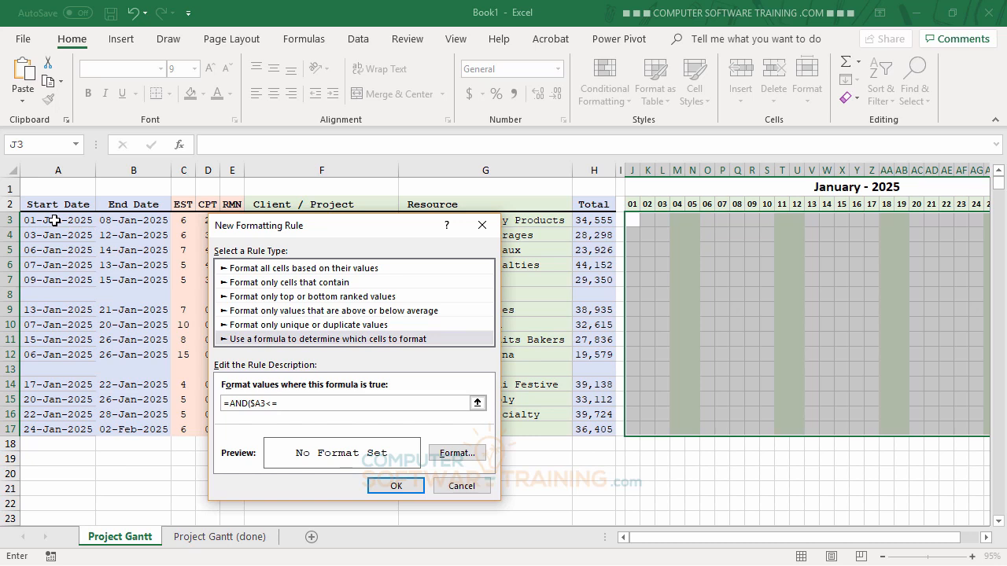
pyautogui.click(632, 206)
pyautogui.press('F4')
# - Add the second condition WORDDAY($A3-1,$C3)>=J$2 to the AND formula, using the start date, estimated days and calendar day
pyautogui.write(',WORDDAY(')
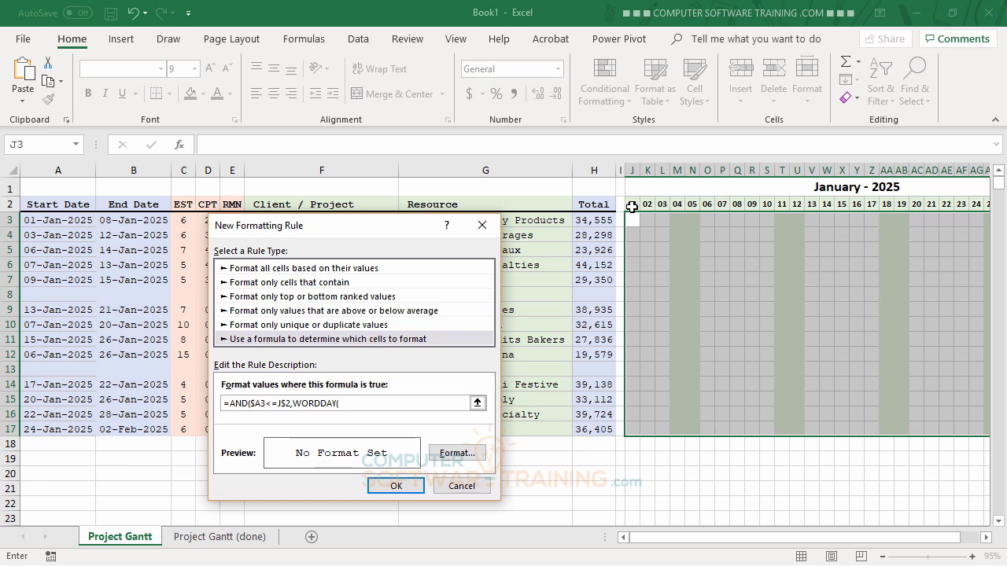
pyautogui.click(57, 220)
pyautogui.press('F4')
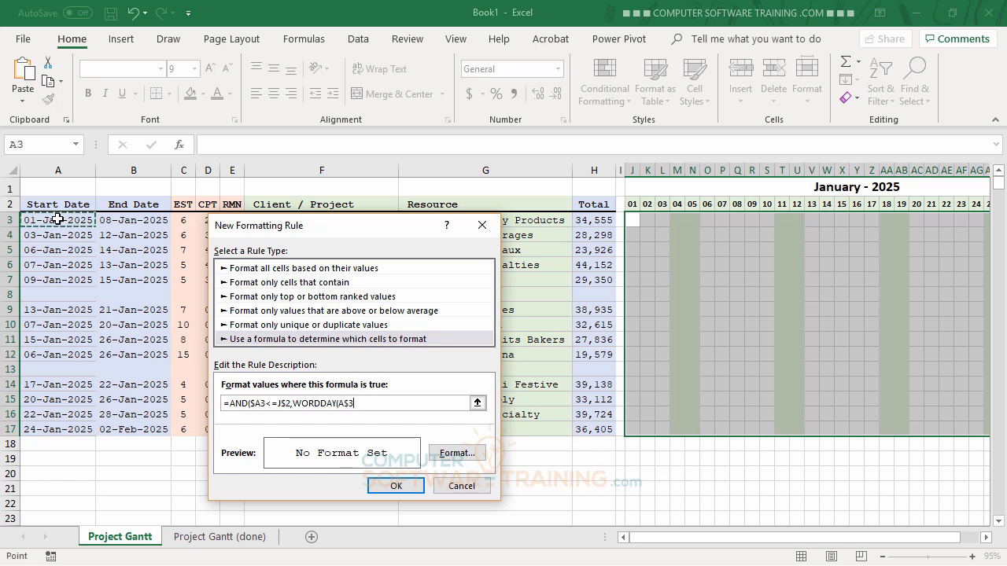
pyautogui.press('F4')
pyautogui.write('-1,')
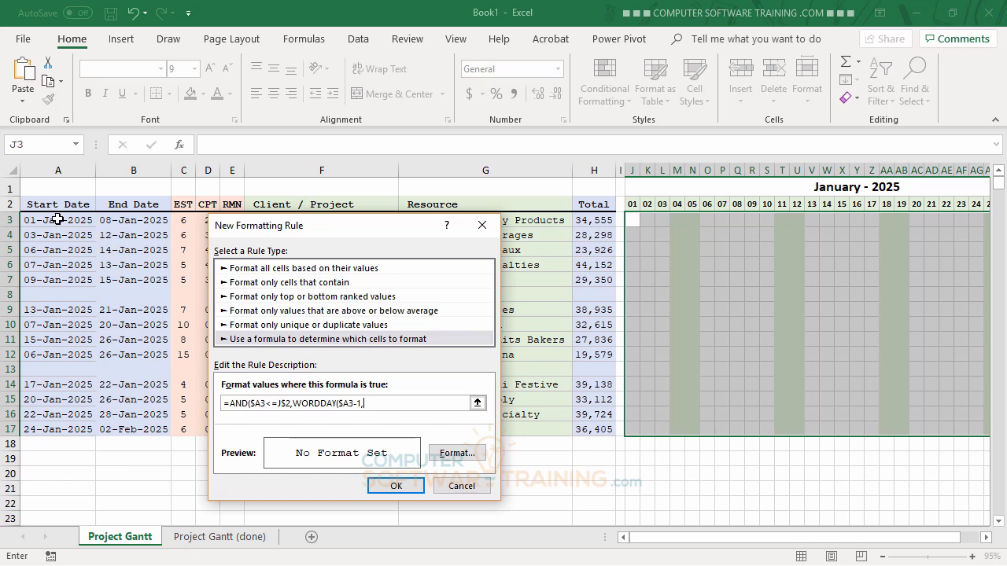
pyautogui.click(184, 220)
pyautogui.press('F4')
pyautogui.press('F4')
pyautogui.write(')')
pyautogui.click(631, 204)
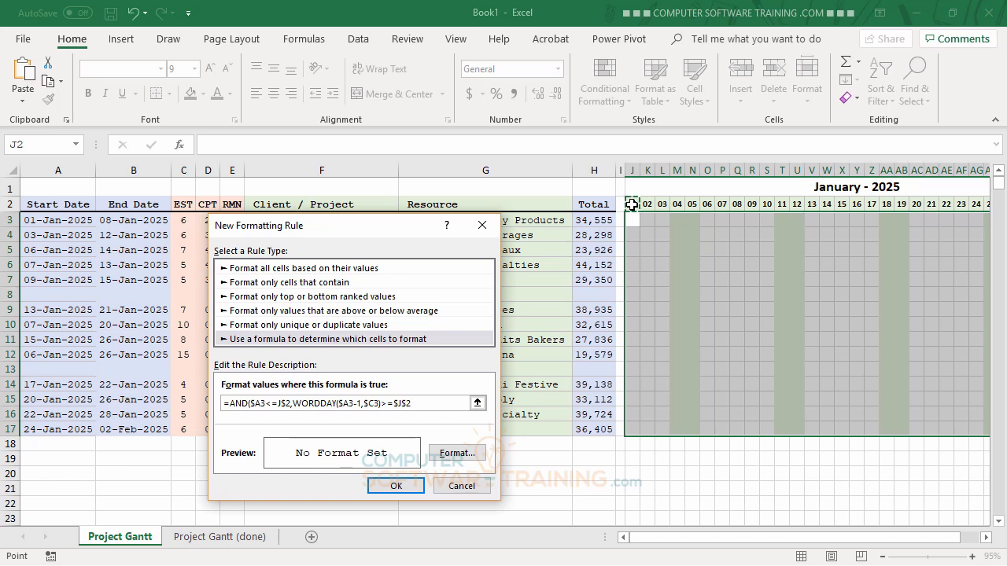
pyautogui.press('F4')
# - Complete the AND formula with a third condition, $C3=$E3, comparing estimated days with remaining days
pyautogui.write(',')
pyautogui.click(185, 219)
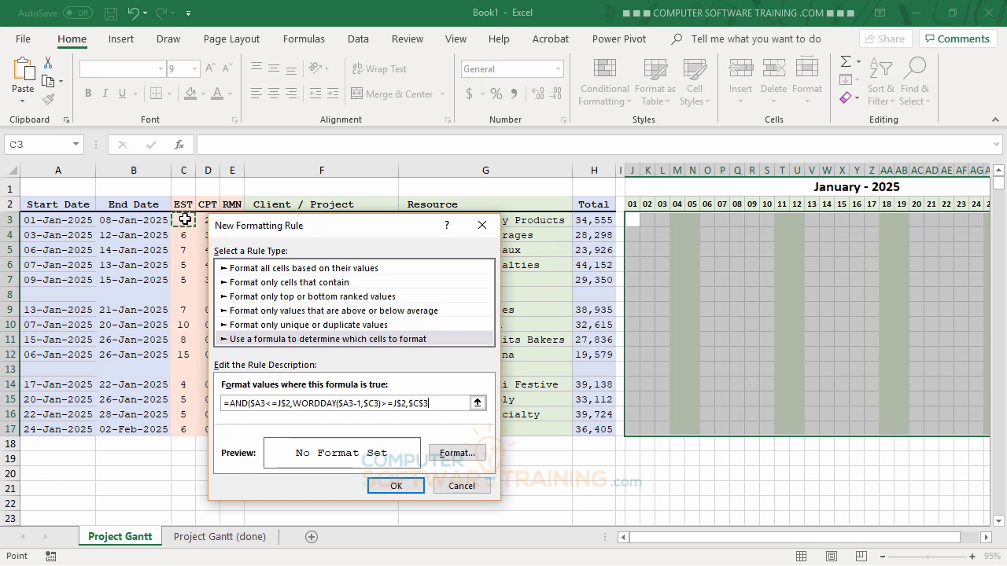
pyautogui.press('F4')
pyautogui.press('F4')
pyautogui.write('=')
pyautogui.moveTo(362, 228); pyautogui.dragTo(412, 231)
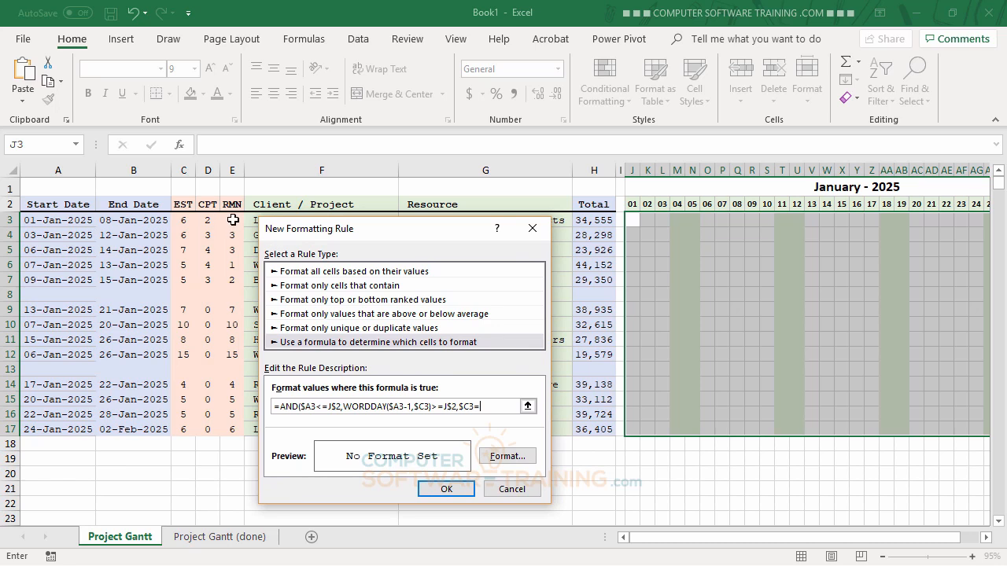
pyautogui.click(233, 220)
pyautogui.press('F4')
pyautogui.press('F4')
pyautogui.write(')')
# - Give the rule a horizontal two-color gradient fill with red as the second color and the red band centered, and create the rule
pyautogui.click(507, 458)
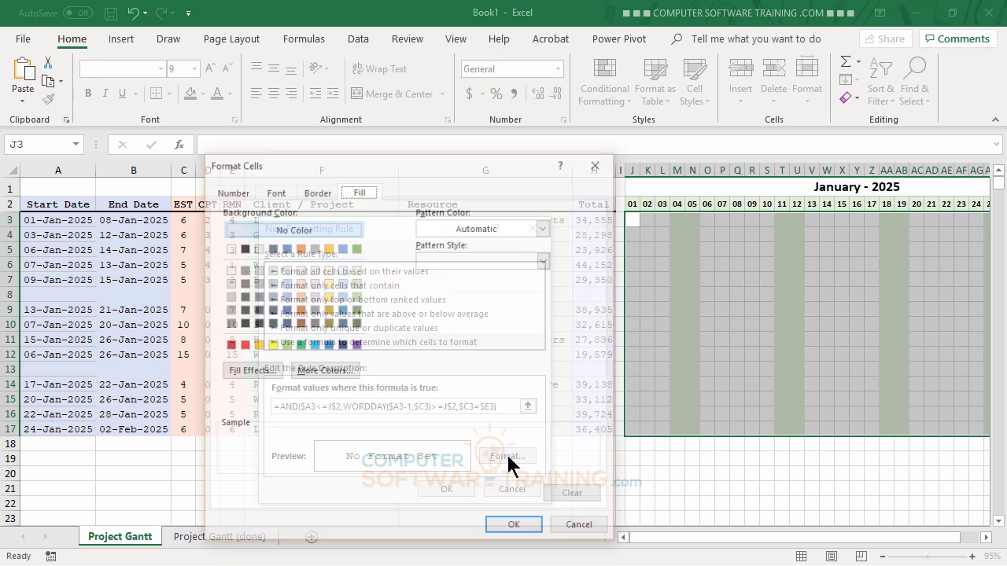
pyautogui.click(256, 372)
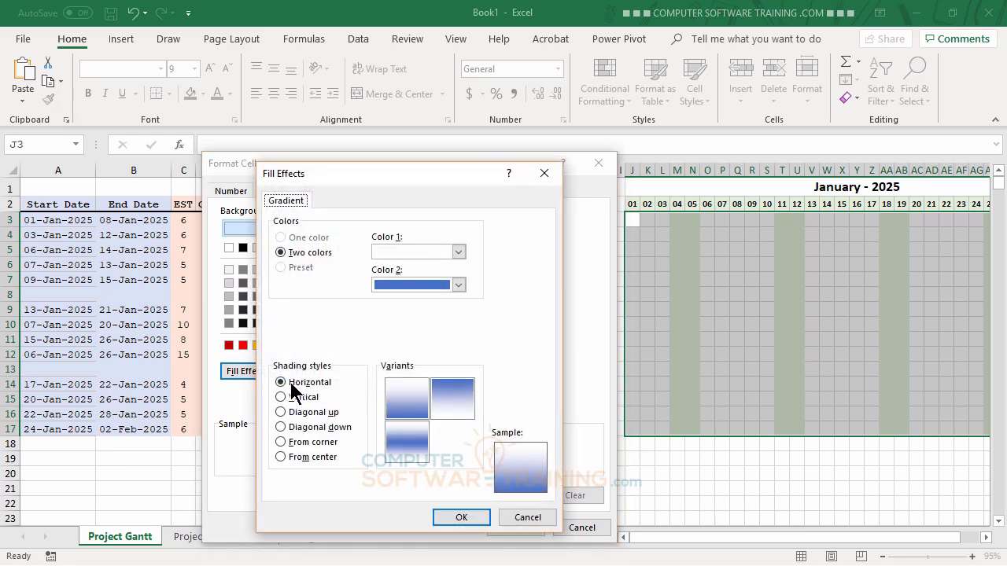
pyautogui.click(457, 283)
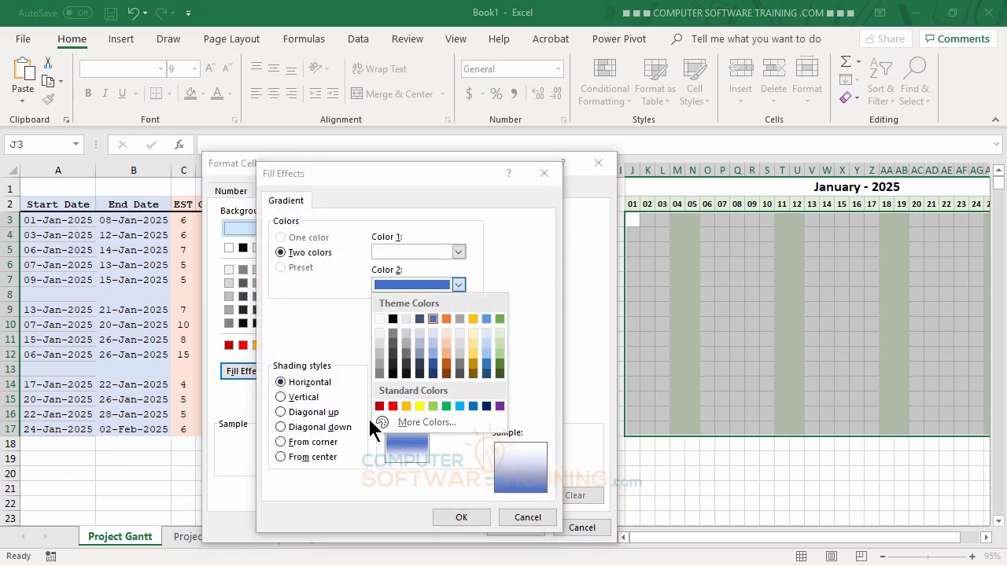
pyautogui.click(393, 406)
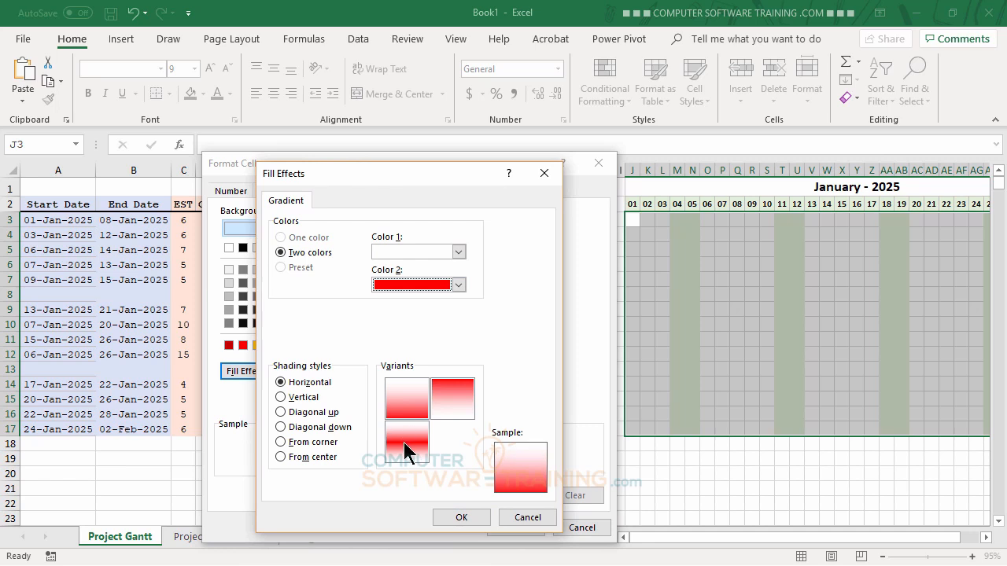
pyautogui.click(408, 439)
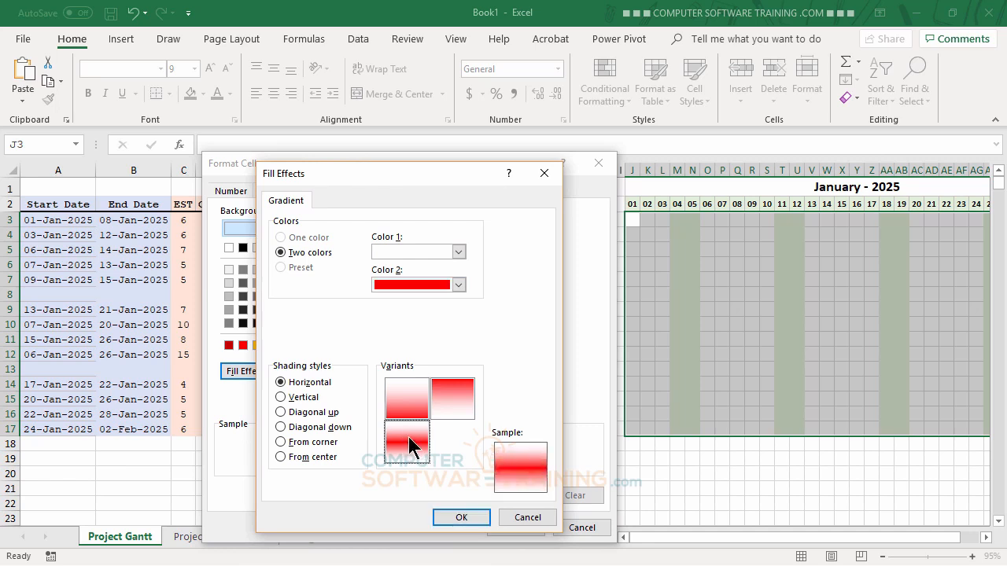
pyautogui.click(463, 519)
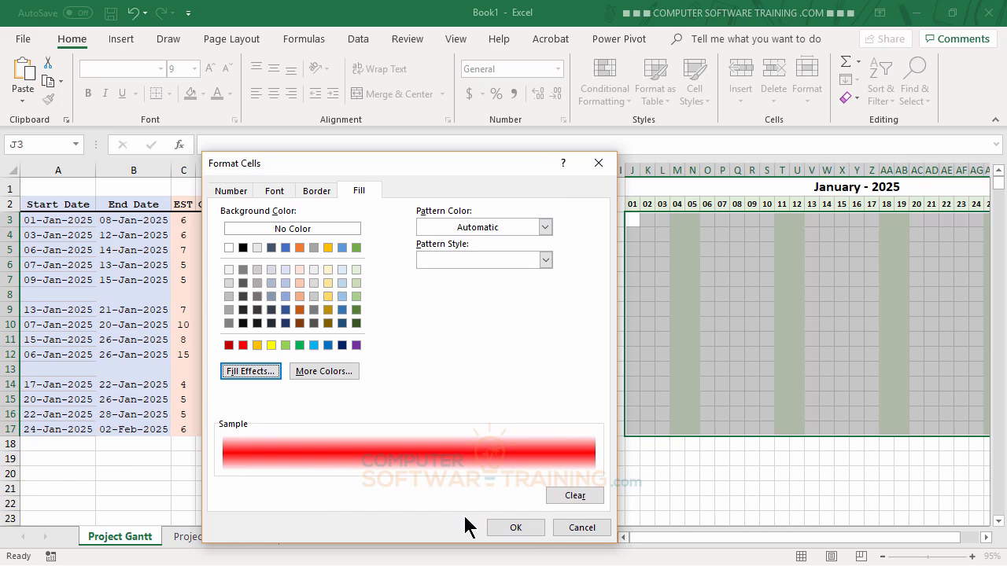
pyautogui.click(511, 532)
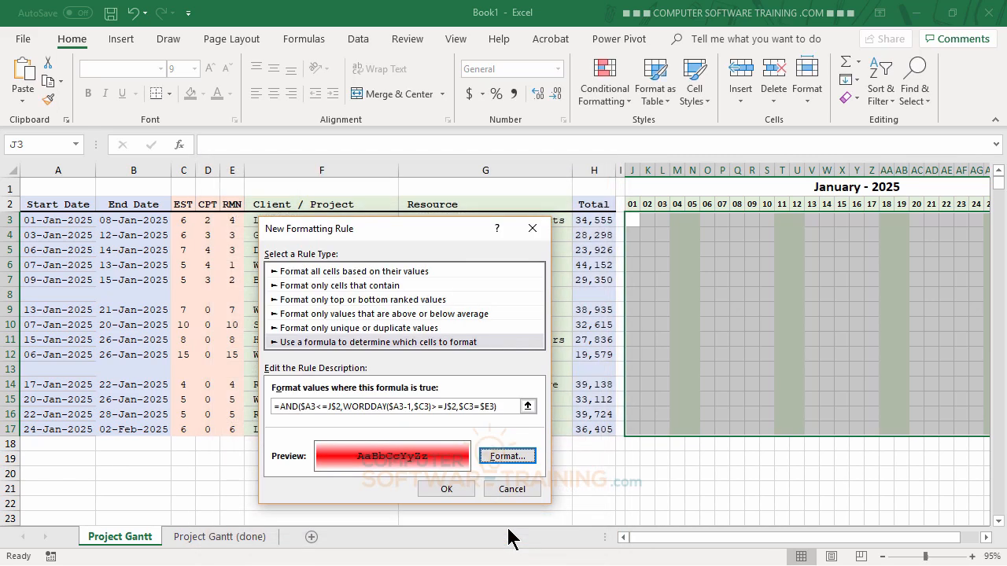
pyautogui.click(446, 489)
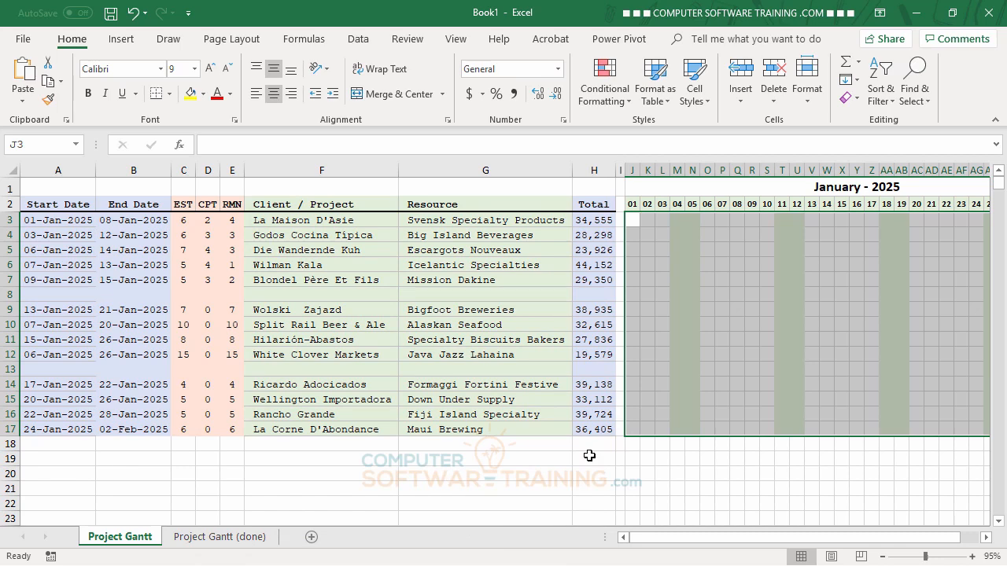
# - Correct the function name in the red gradient rule's formula to WORKDAY and apply the edited rule to the calendar grid
pyautogui.click(623, 99)
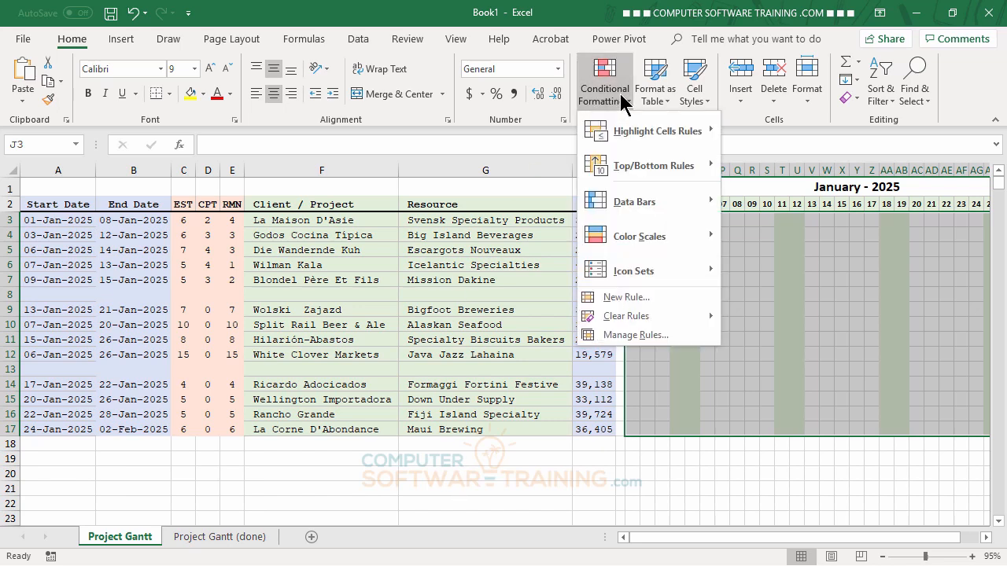
pyautogui.click(634, 336)
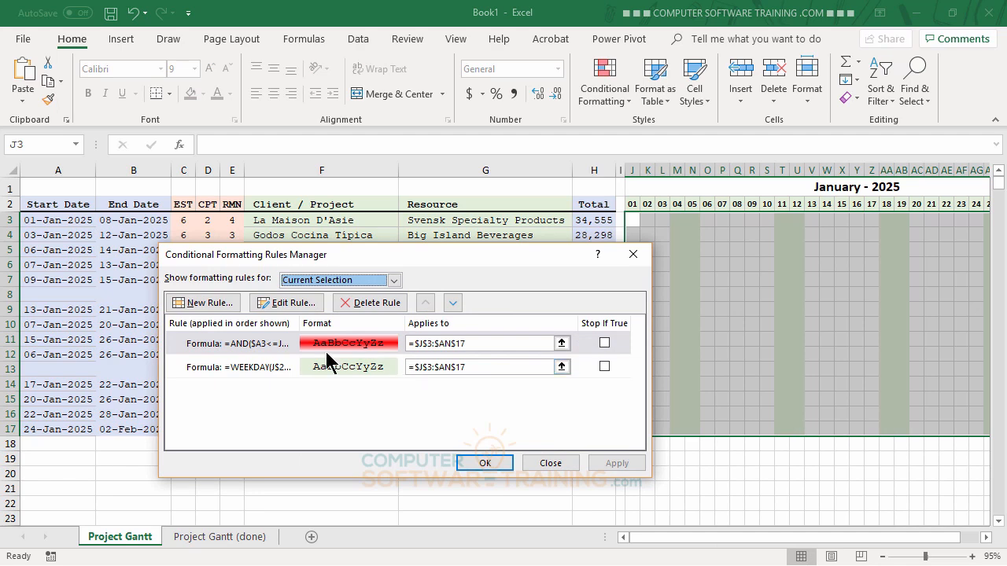
pyautogui.doubleClick(281, 350)
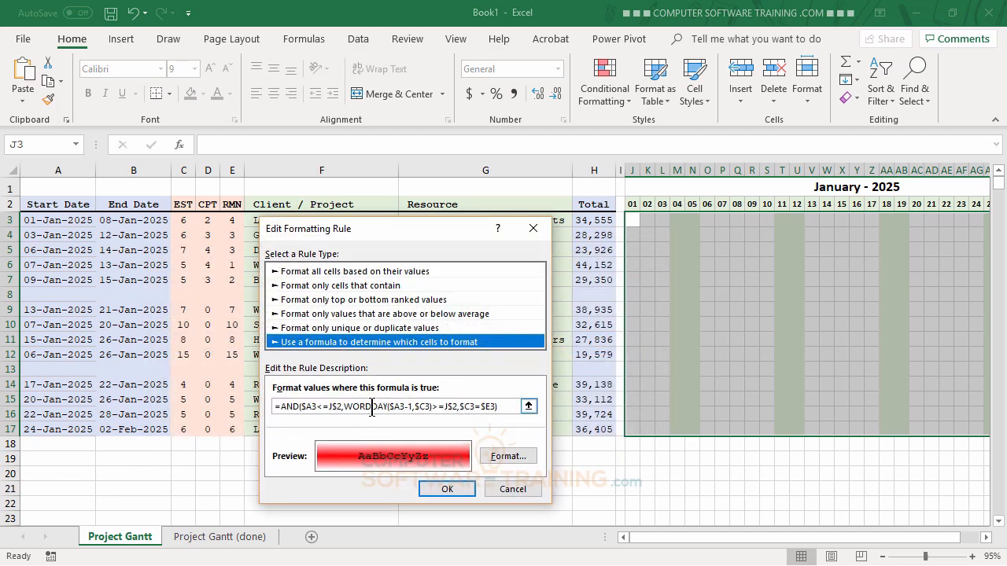
pyautogui.click(372, 408)
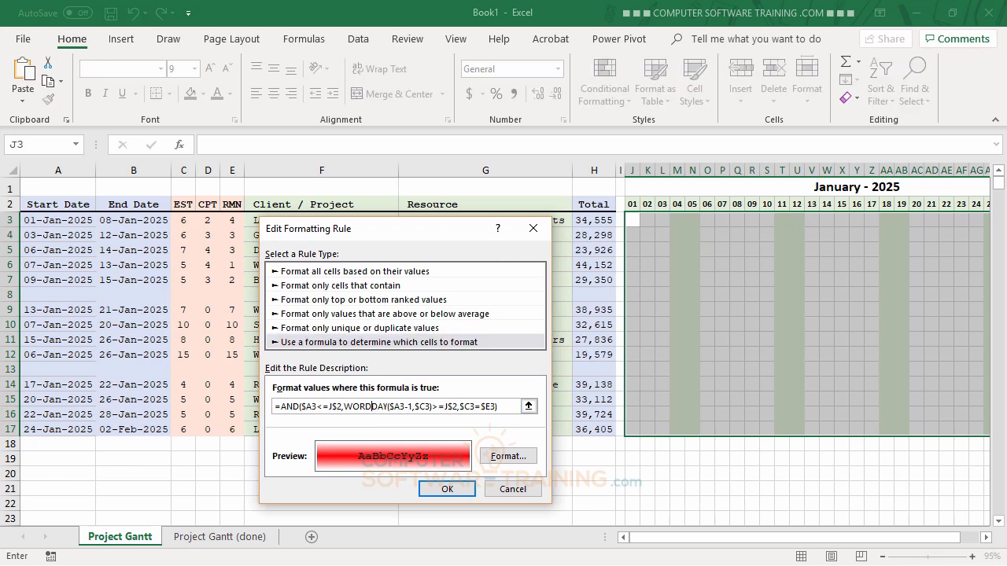
pyautogui.press('BackSpace')
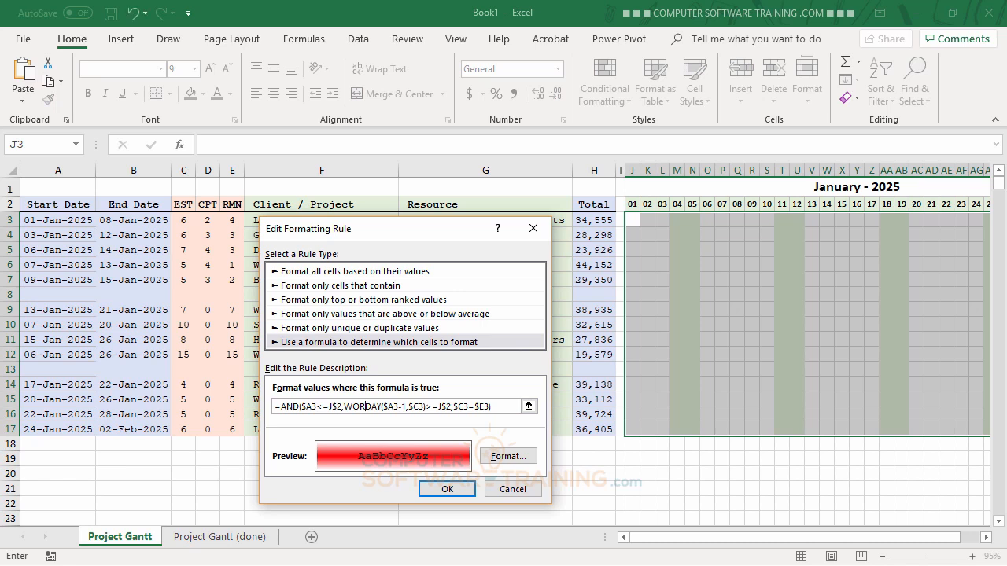
pyautogui.write('K')
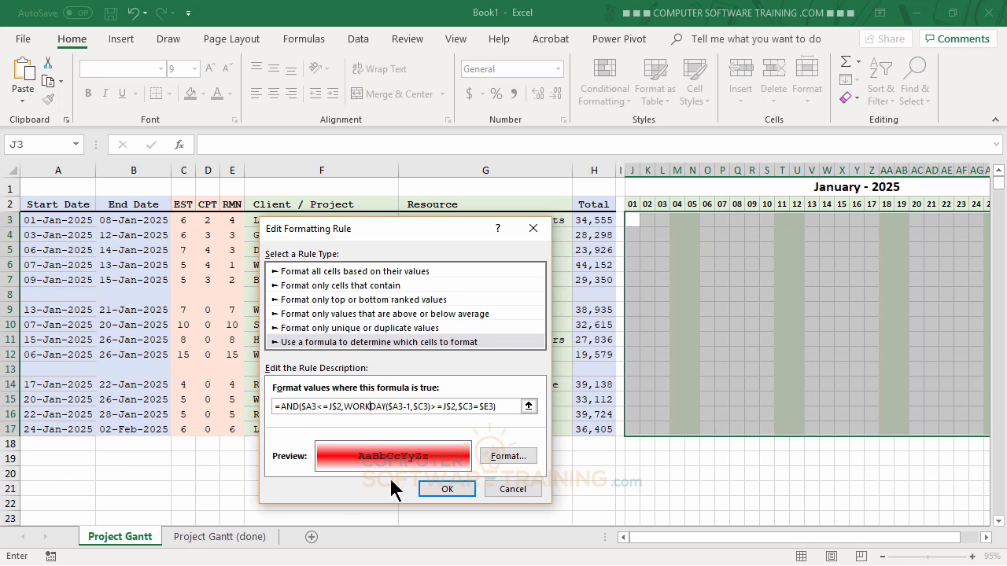
pyautogui.click(436, 487)
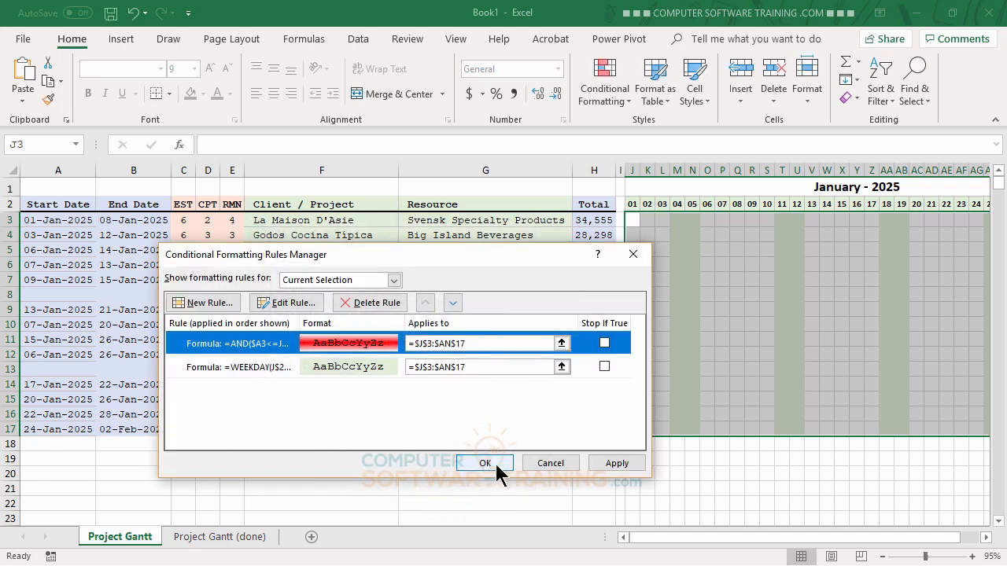
pyautogui.click(495, 465)
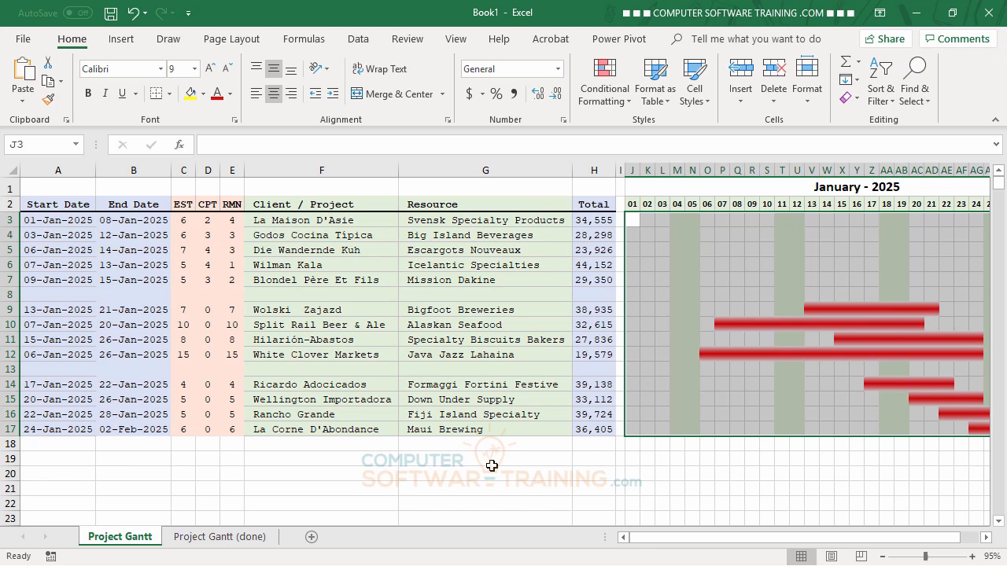
# - Begin a new formula-based conditional formatting rule for the calendar grid, opening its formula with =AND(
pyautogui.click(605, 100)
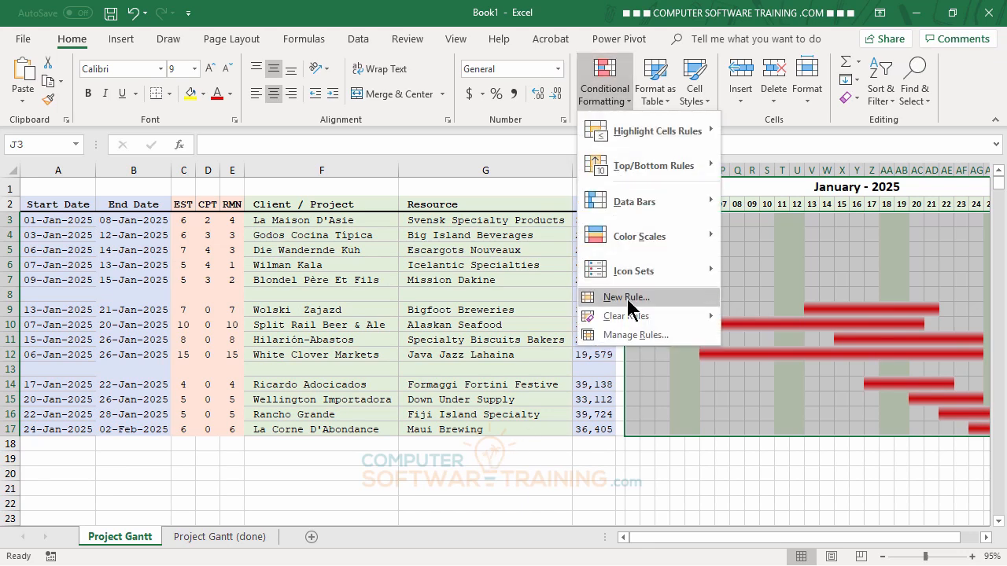
pyautogui.click(627, 298)
pyautogui.click(234, 325)
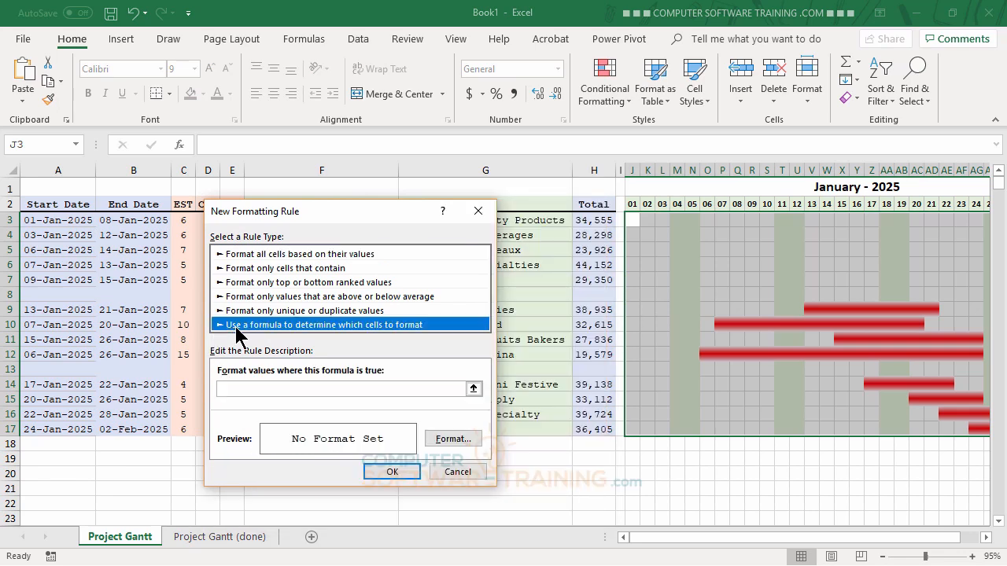
pyautogui.click(248, 387)
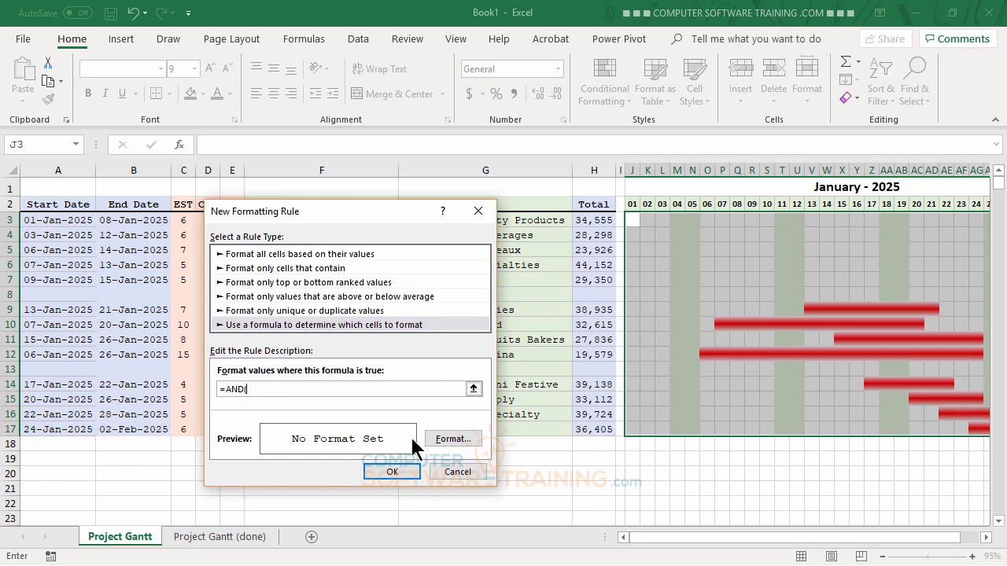
pyautogui.moveTo(335, 221); pyautogui.dragTo(377, 235)
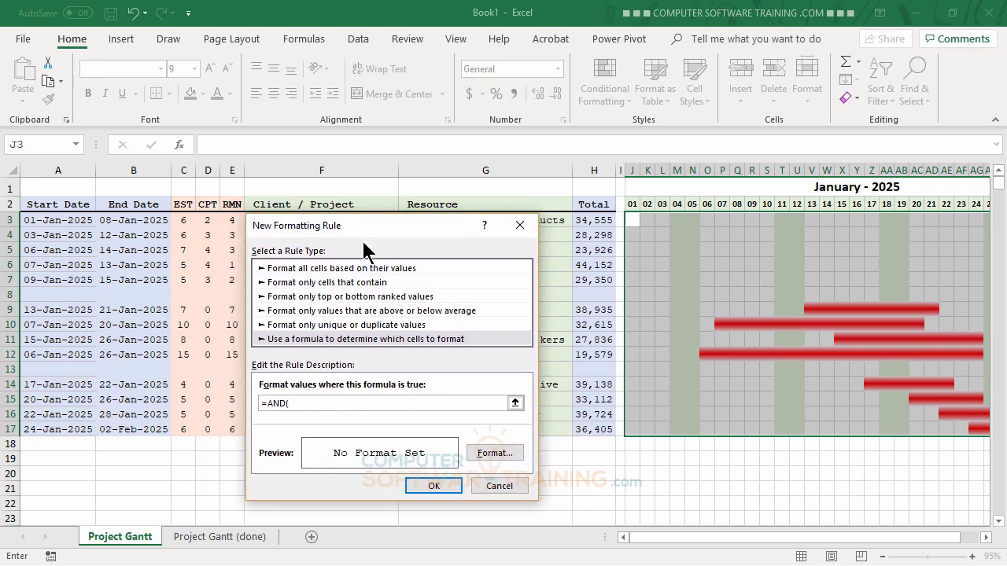
# - Enter the first AND condition, $A3<=J$2, comparing the start date with the calendar day
pyautogui.click(60, 224)
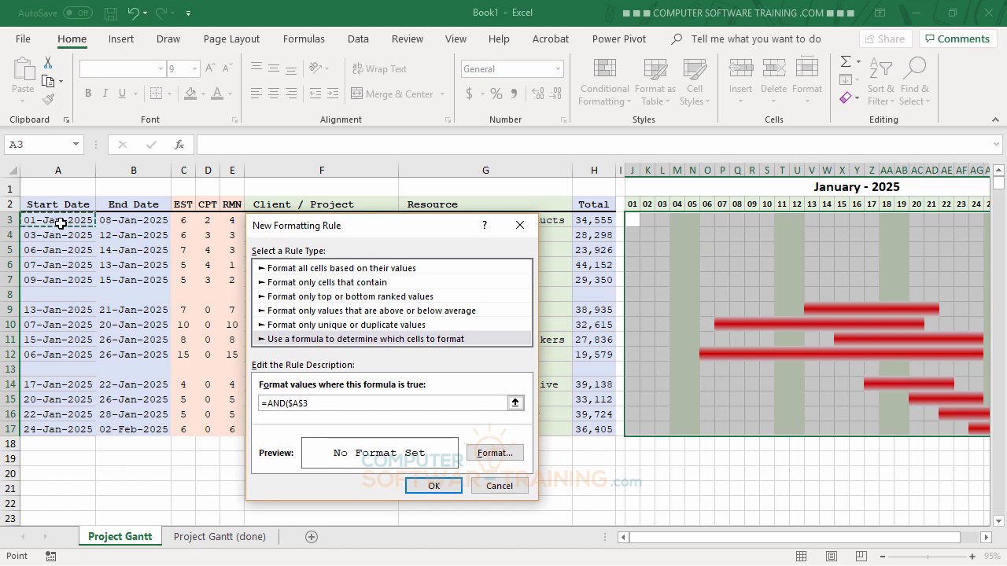
pyautogui.press('F4')
pyautogui.press('F4')
pyautogui.write('<')
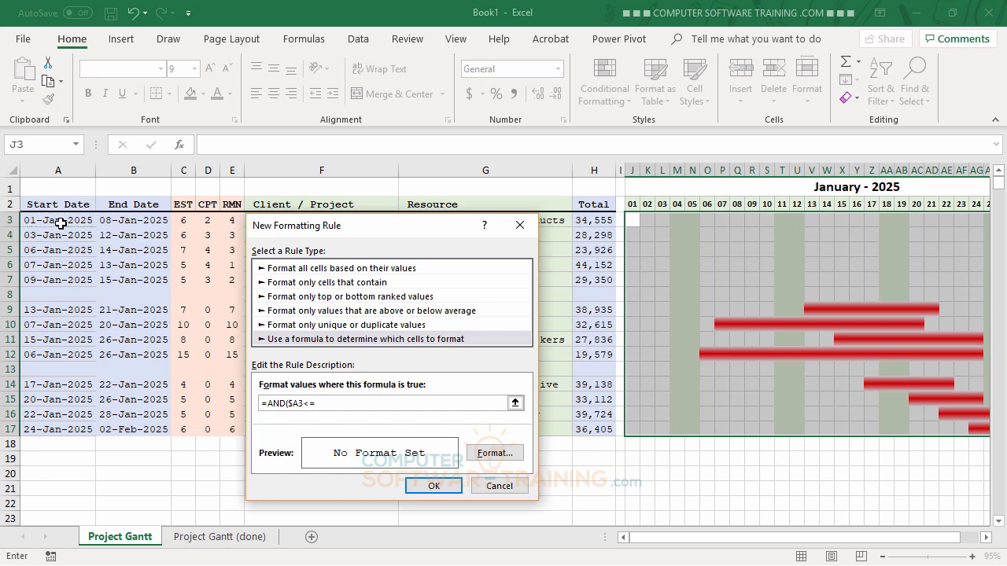
pyautogui.write('=')
pyautogui.click(632, 203)
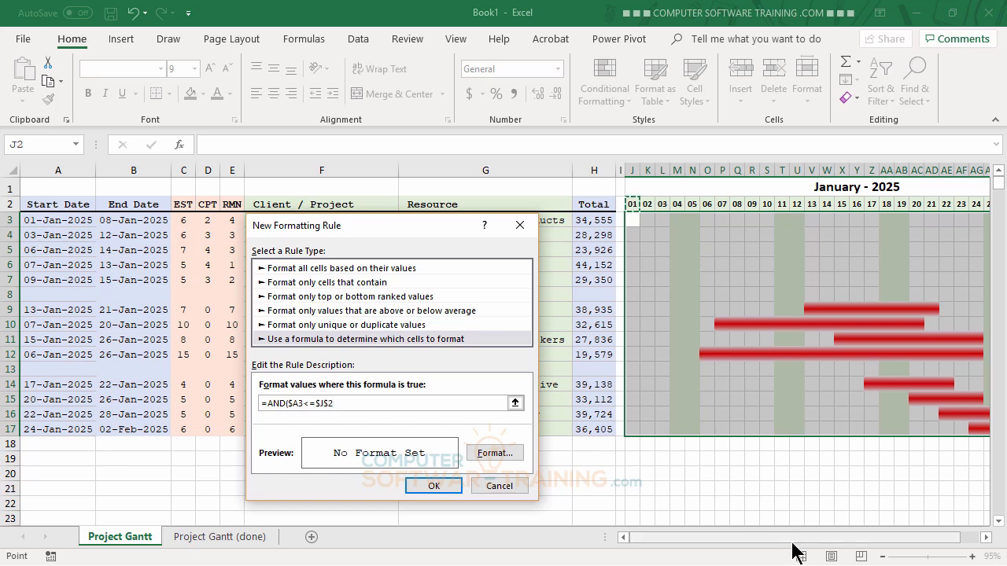
pyautogui.press('F4')
# - Complete the AND formula with a second condition, WORKDAY($A3-1,$D3)>=J$2, based on the start date and completed days
pyautogui.write(',WORKDAY(')
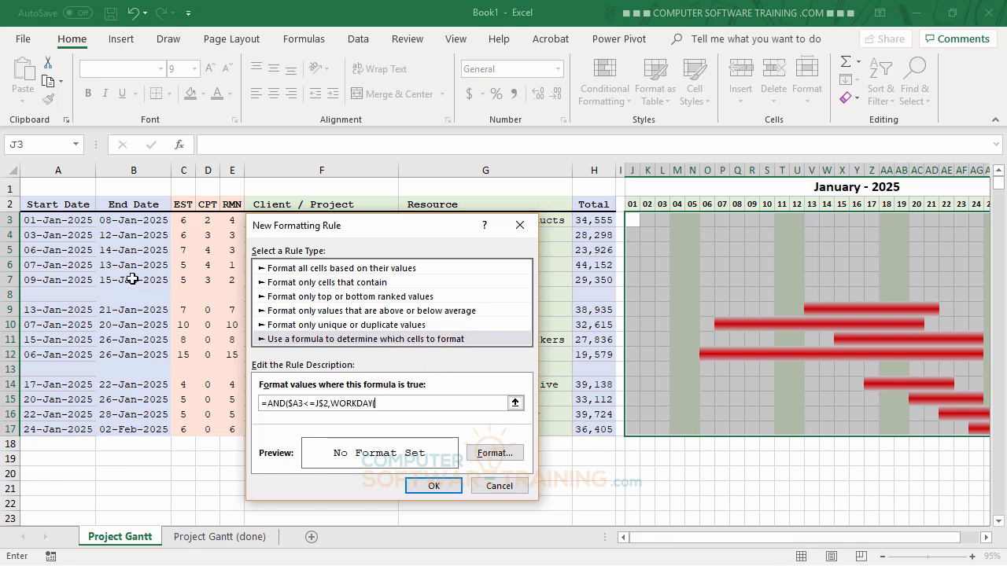
pyautogui.click(50, 218)
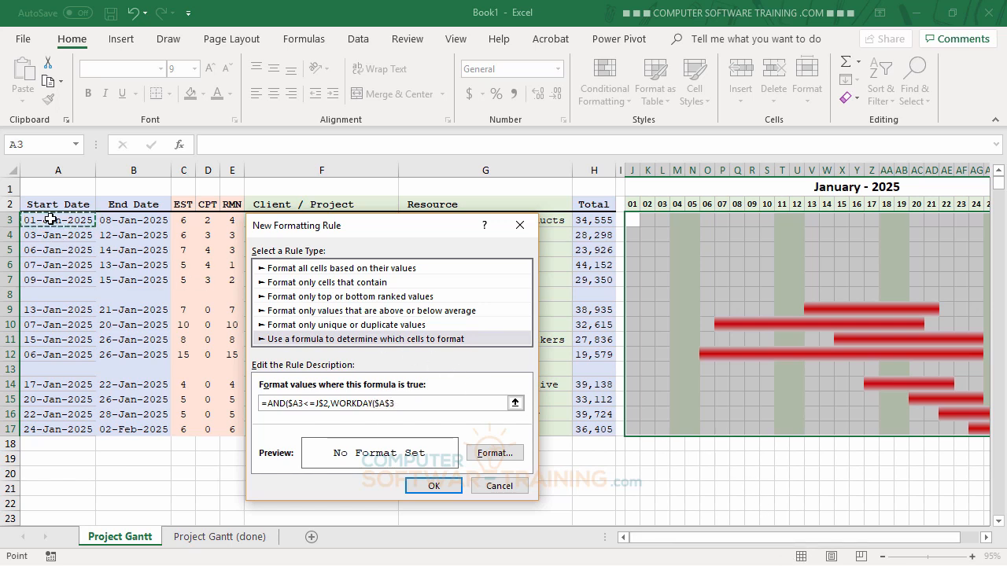
pyautogui.press('F4')
pyautogui.press('F4')
pyautogui.write('-1,')
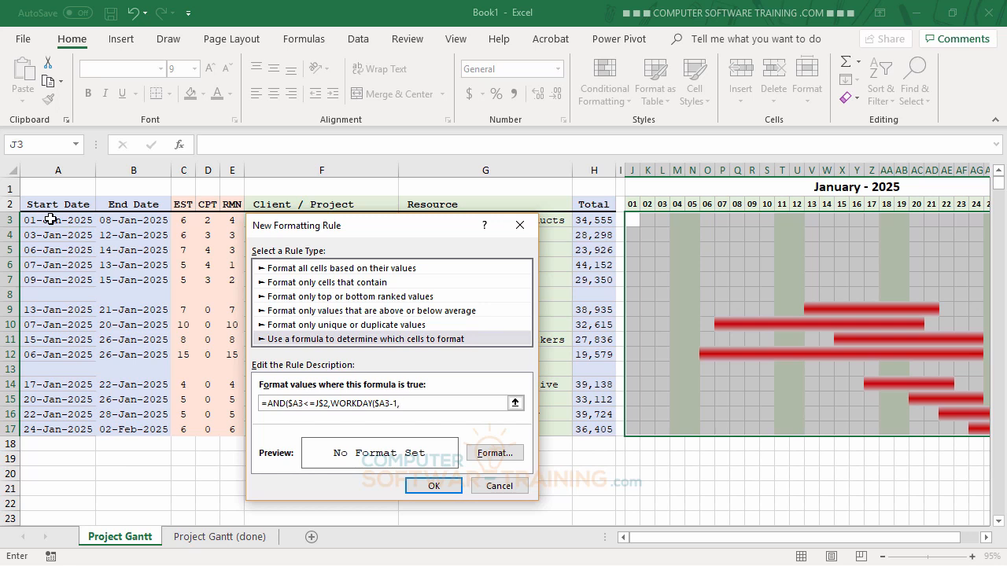
pyautogui.click(207, 219)
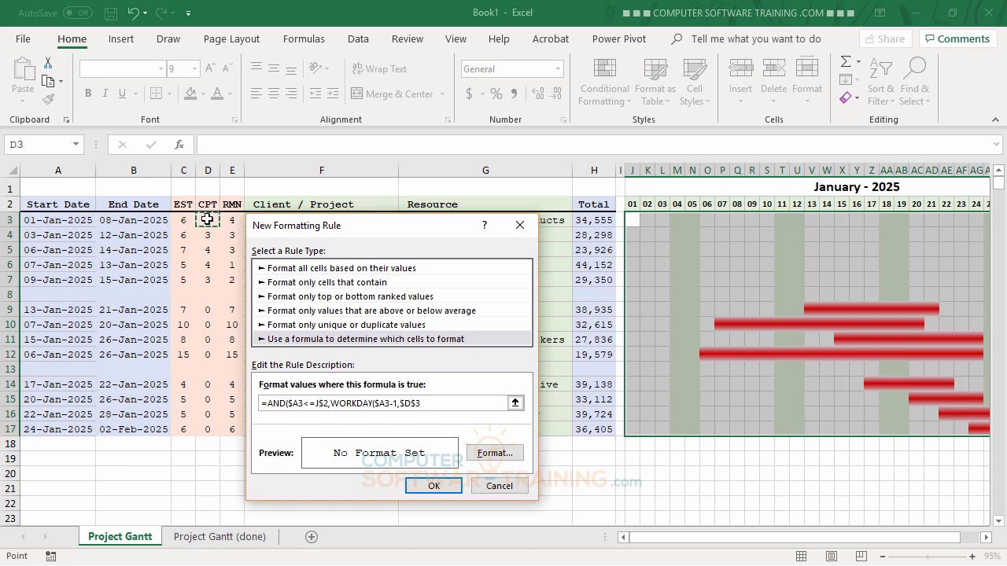
pyautogui.press('F4')
pyautogui.press('F4')
pyautogui.write(')')
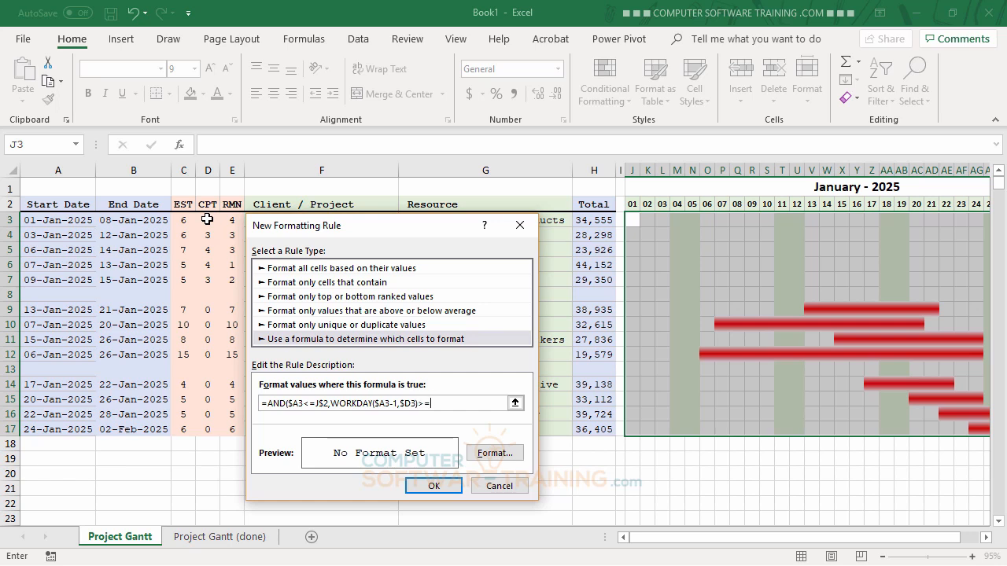
pyautogui.write('>=')
pyautogui.click(632, 203)
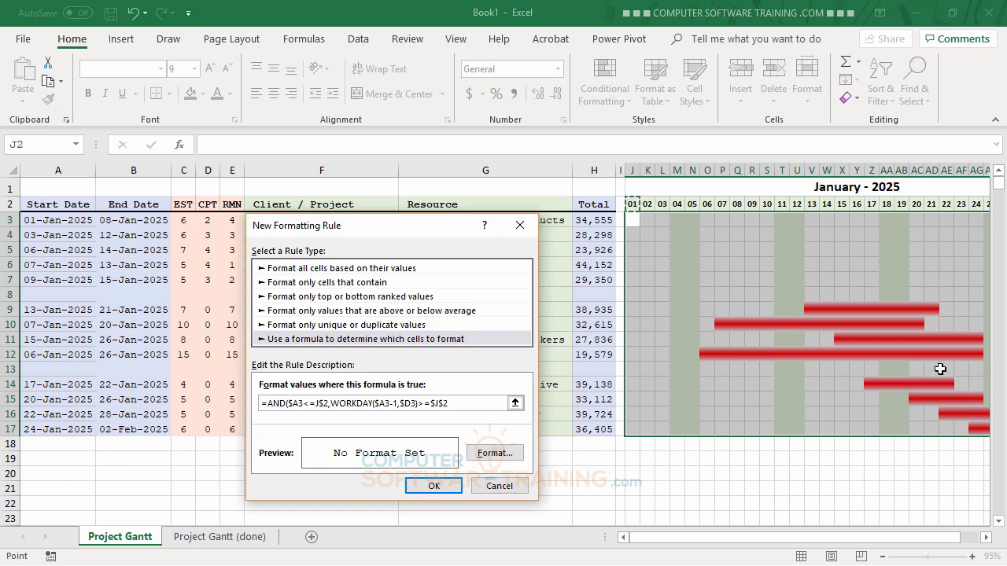
pyautogui.press('F4')
pyautogui.write(')')
# - Give the completed-days rule a horizontal two-color gradient with red as the second color and the red band centered, and create the rule
pyautogui.click(487, 457)
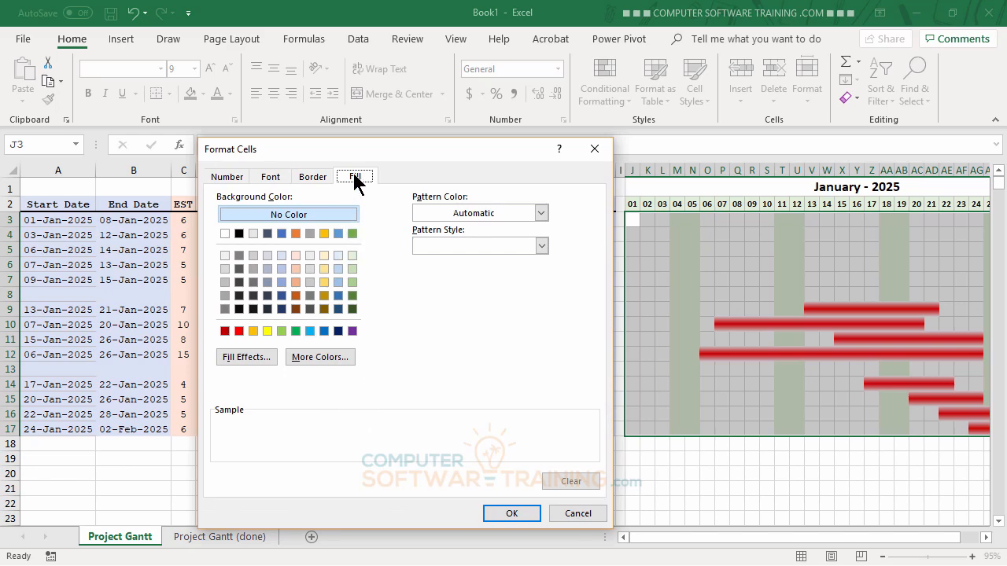
pyautogui.click(244, 359)
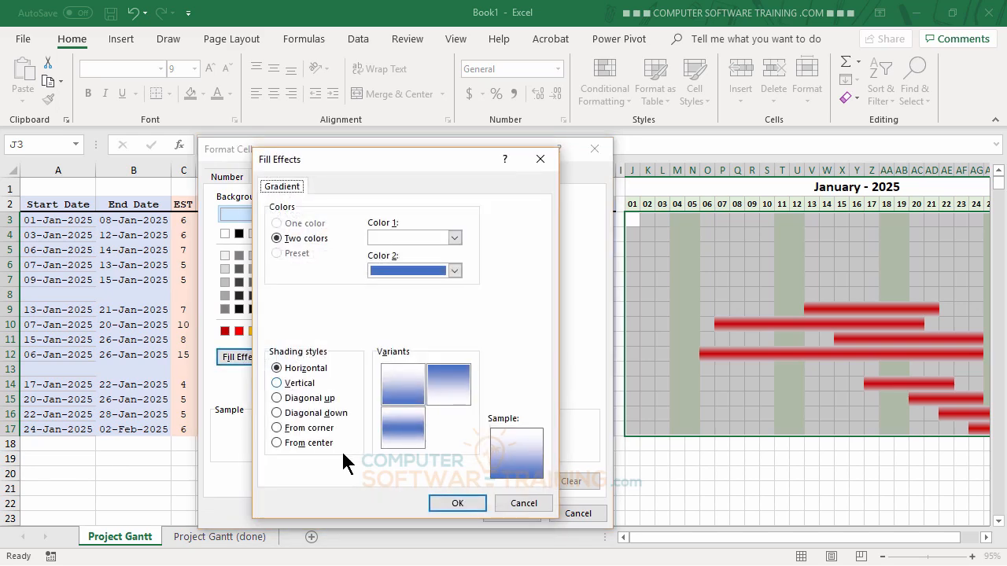
pyautogui.click(404, 272)
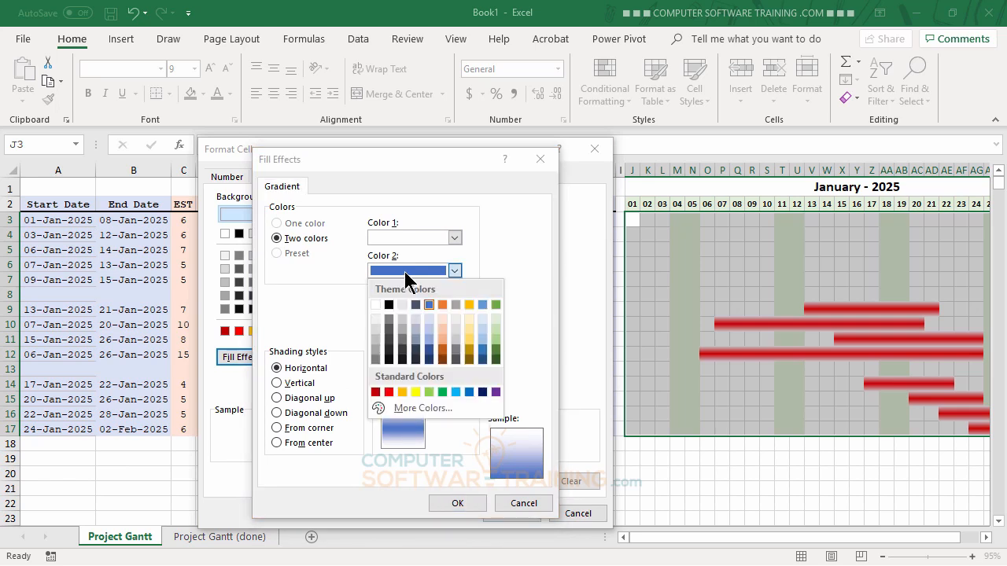
pyautogui.click(387, 391)
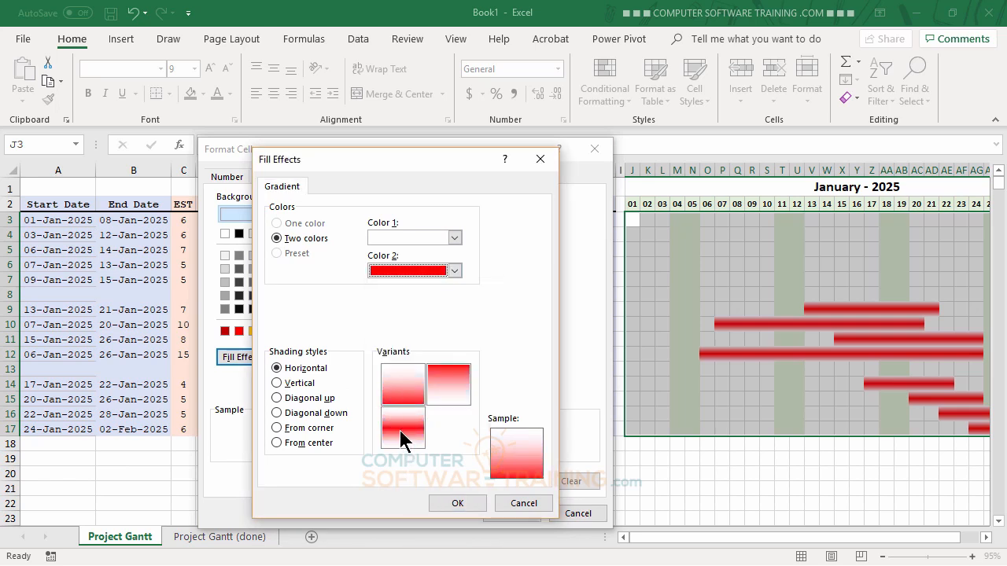
pyautogui.click(400, 431)
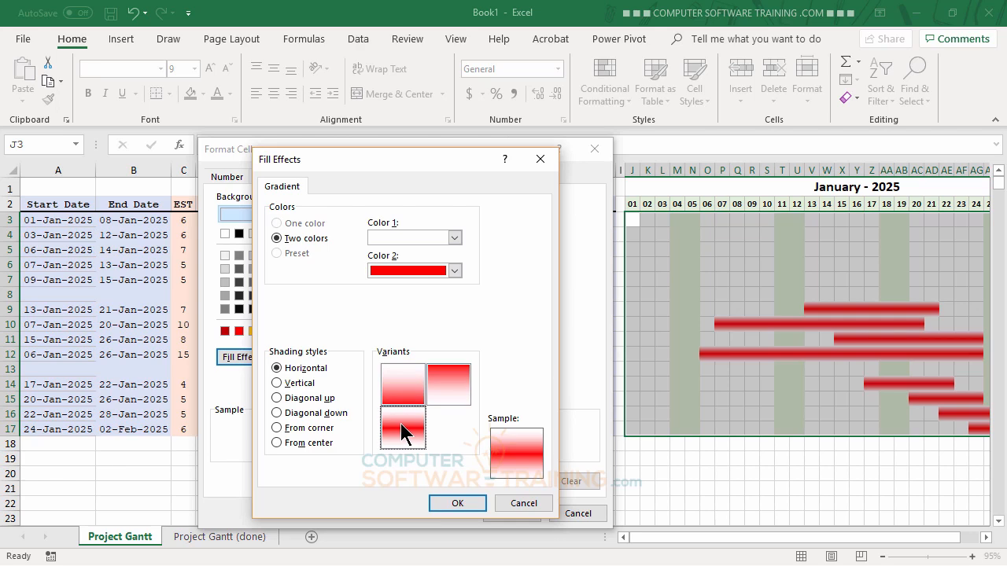
pyautogui.click(456, 504)
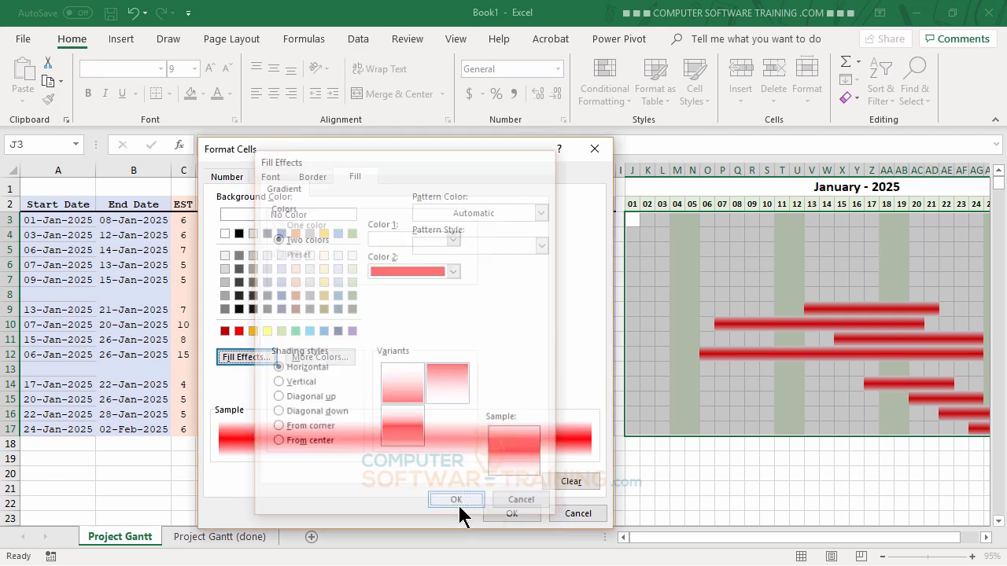
pyautogui.click(512, 516)
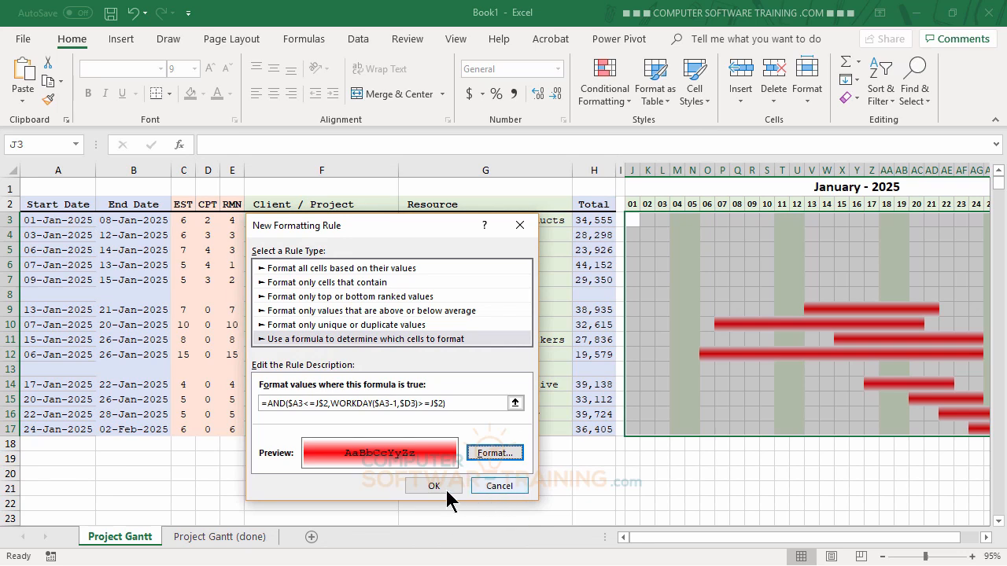
pyautogui.click(425, 483)
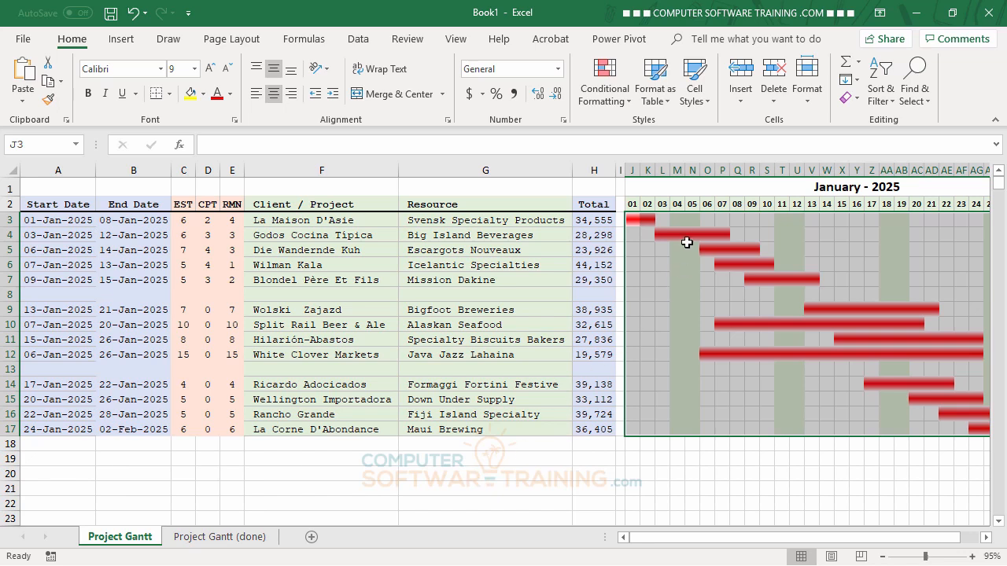
# - Check the bars on the Project Gantt (done) sheet, and begin another formula-based rule for the Project Gantt calendar grid with =AND(
pyautogui.click(241, 538)
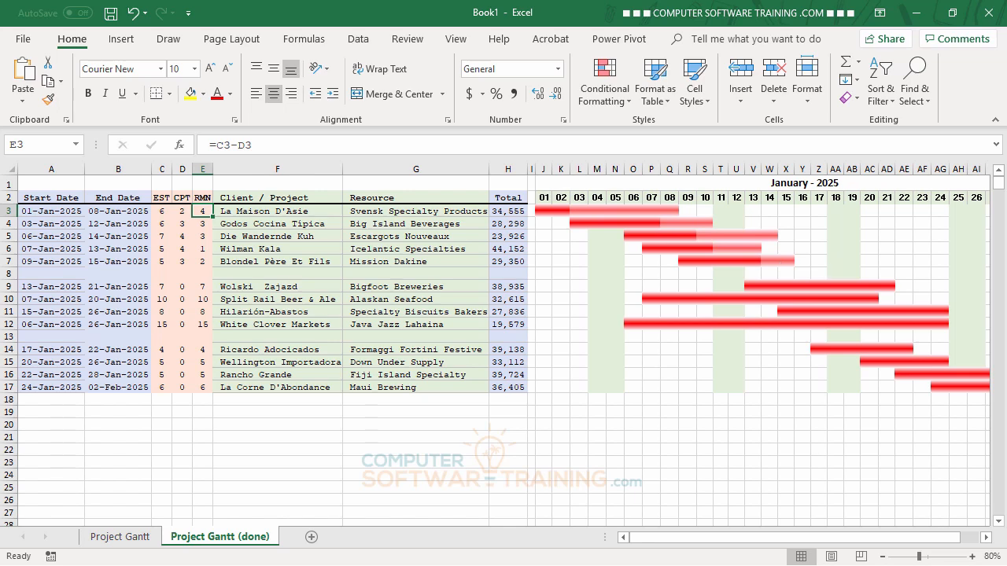
pyautogui.click(129, 538)
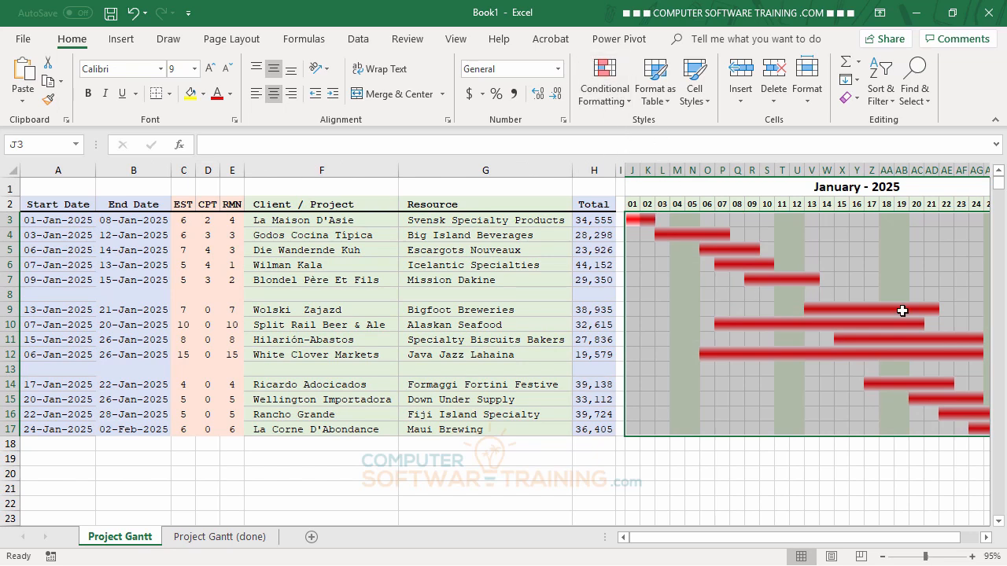
pyautogui.click(608, 101)
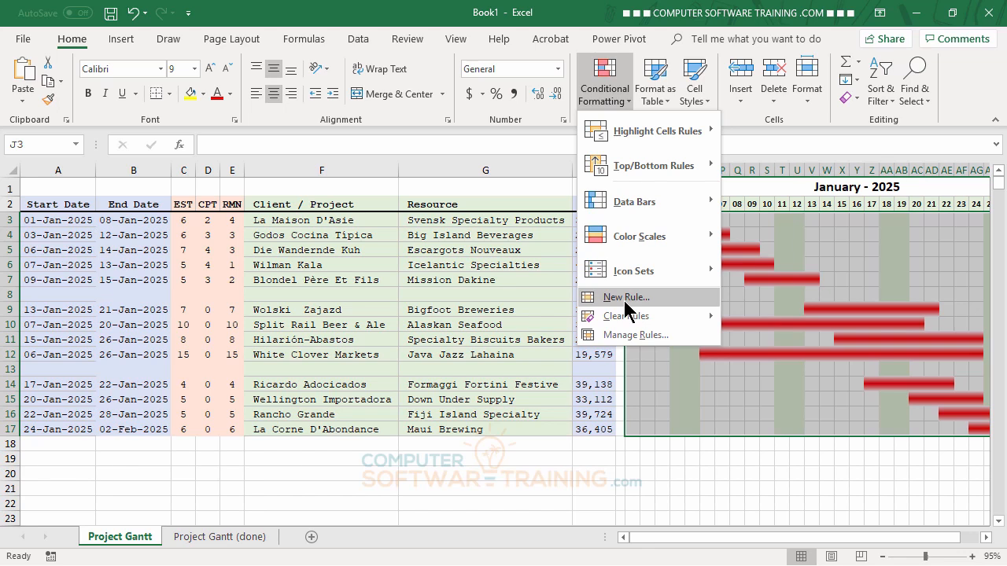
pyautogui.click(627, 297)
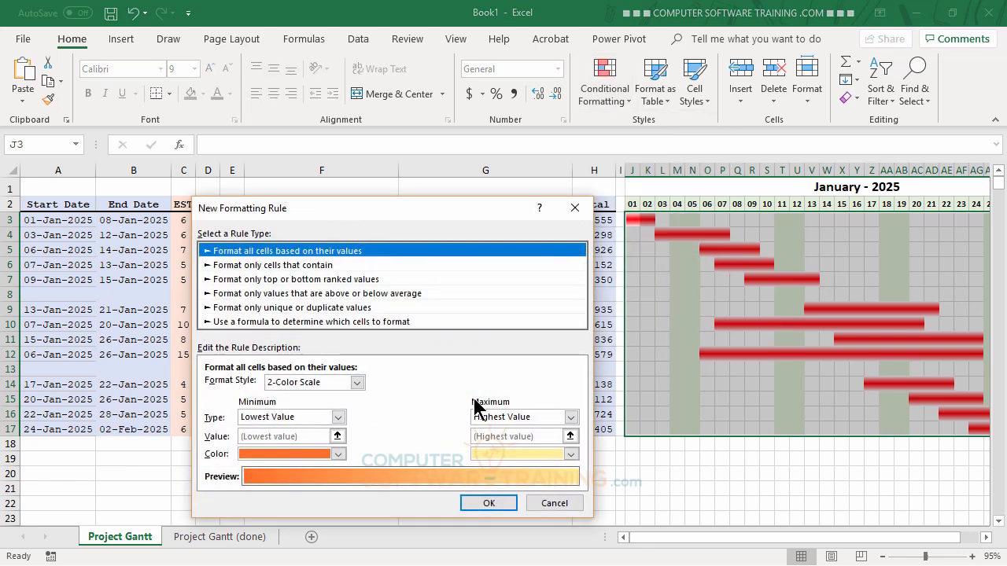
pyautogui.click(240, 321)
pyautogui.click(236, 386)
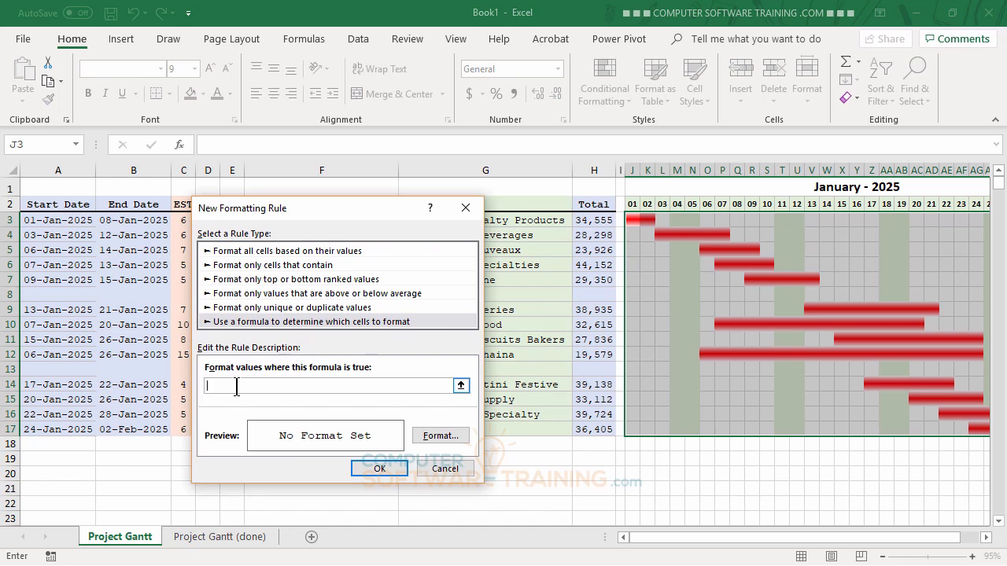
pyautogui.write('=AND(')
pyautogui.moveTo(349, 214); pyautogui.dragTo(357, 278)
# - Enter $A3<=J$2 as the first condition of the additional rule's AND formula
pyautogui.click(78, 222)
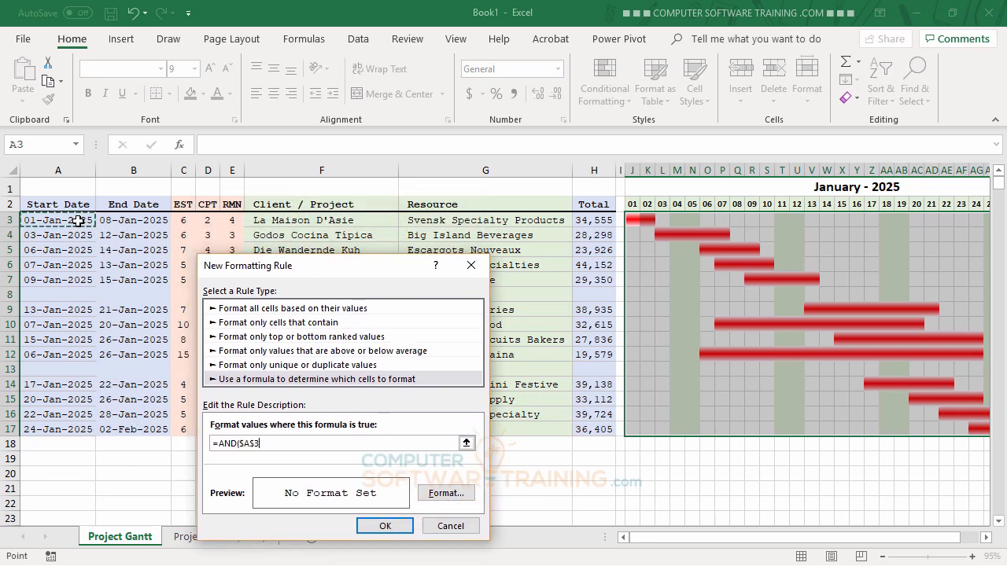
pyautogui.press('F4')
pyautogui.press('F4')
pyautogui.write('<=')
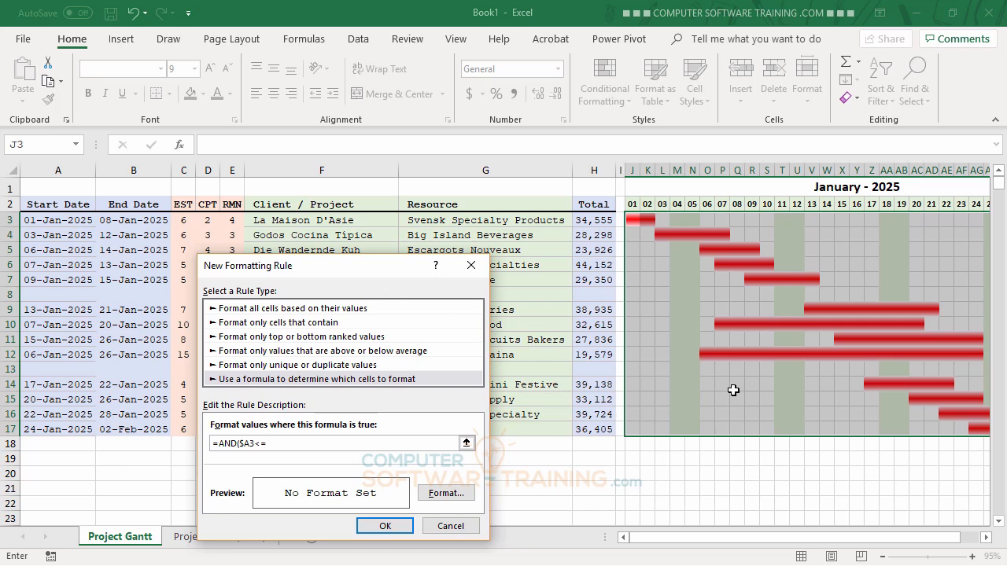
pyautogui.click(634, 205)
pyautogui.press('F4')
# - Complete the AND formula with a second condition, WORKDAY($A3-1,$C3)>=J$2, based on the start date and estimated days
pyautogui.write(',WORKDAY(')
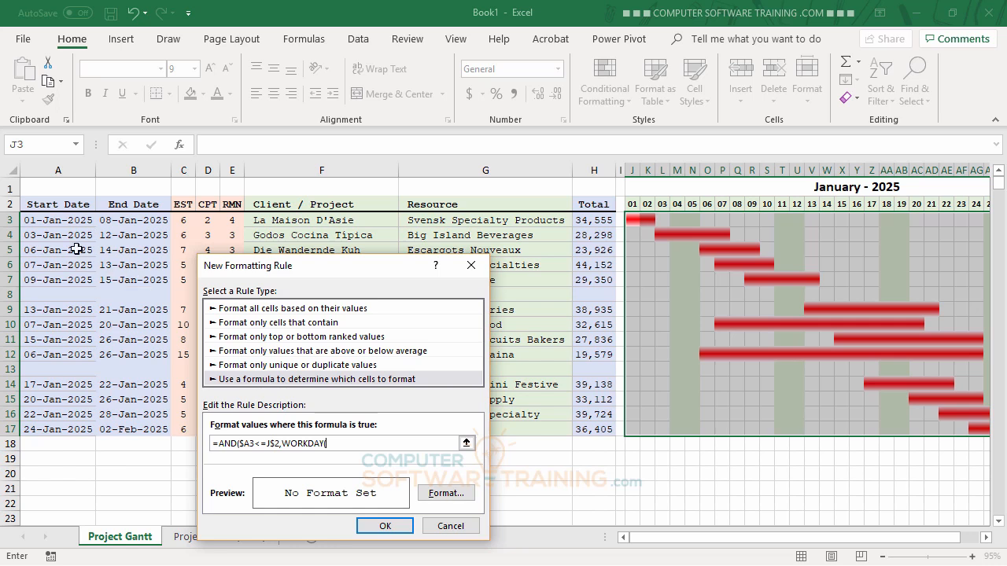
pyautogui.click(60, 220)
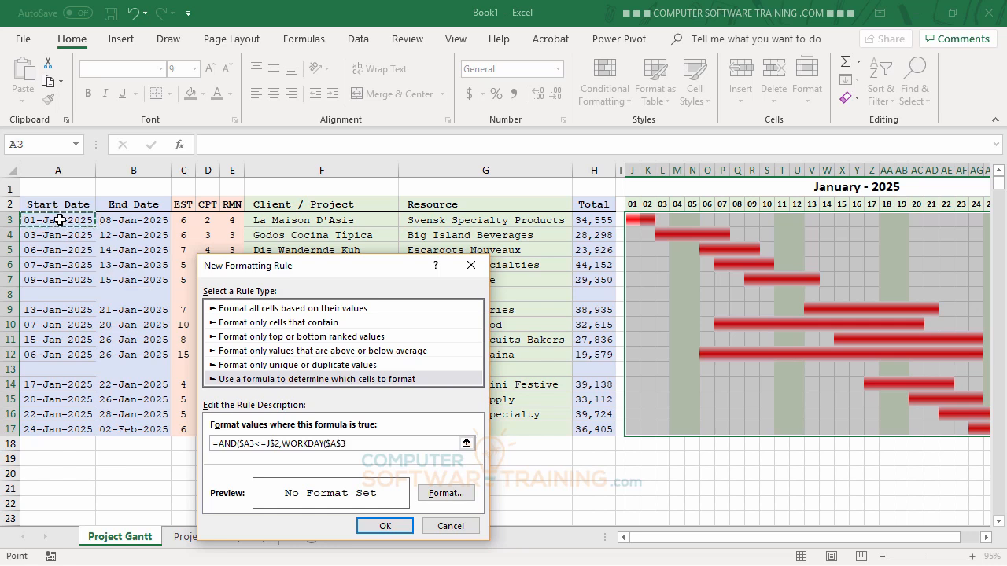
pyautogui.press('F4')
pyautogui.press('F4')
pyautogui.write('-')
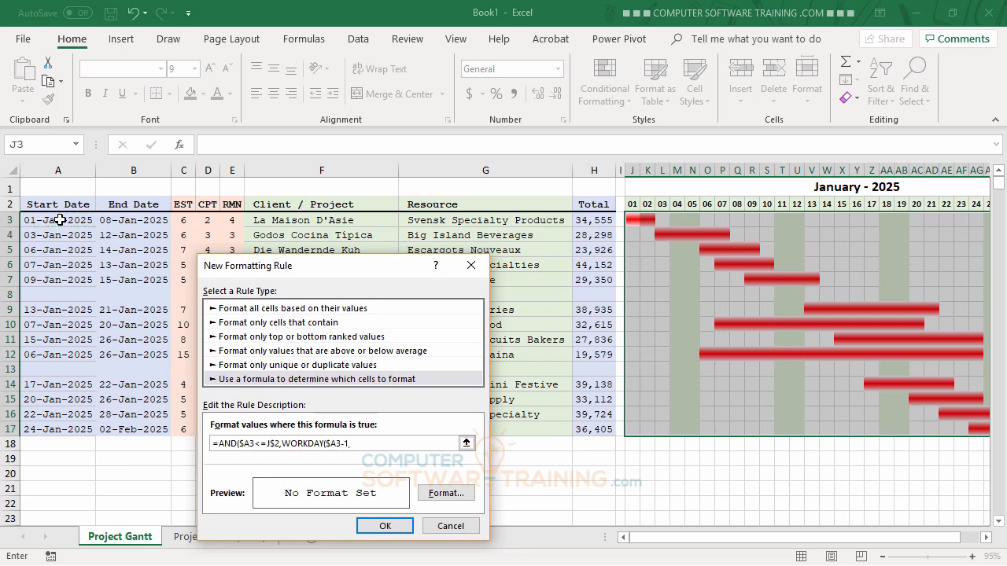
pyautogui.write('1,')
pyautogui.click(185, 220)
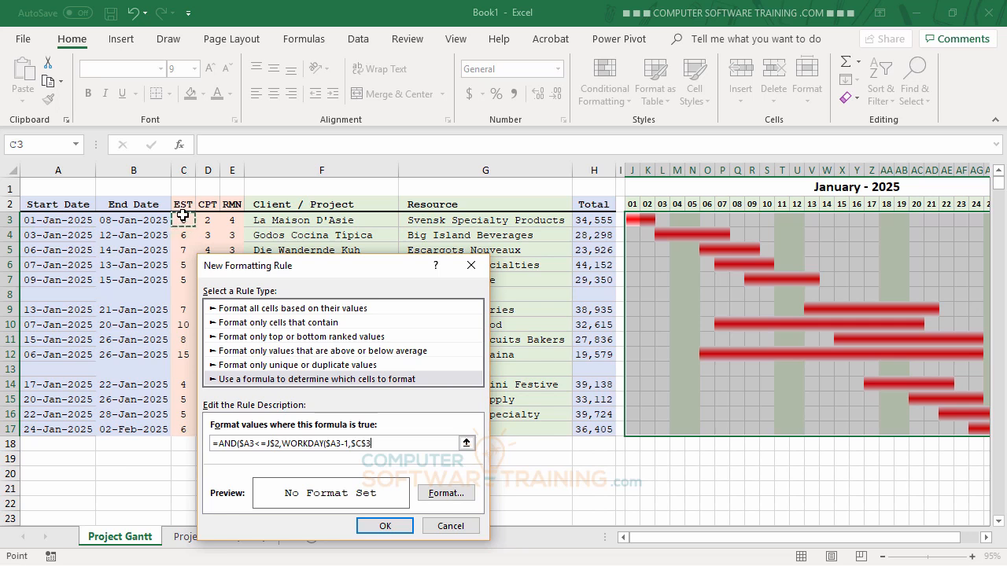
pyautogui.press('F4')
pyautogui.press('F4')
pyautogui.write(')')
pyautogui.write(')')
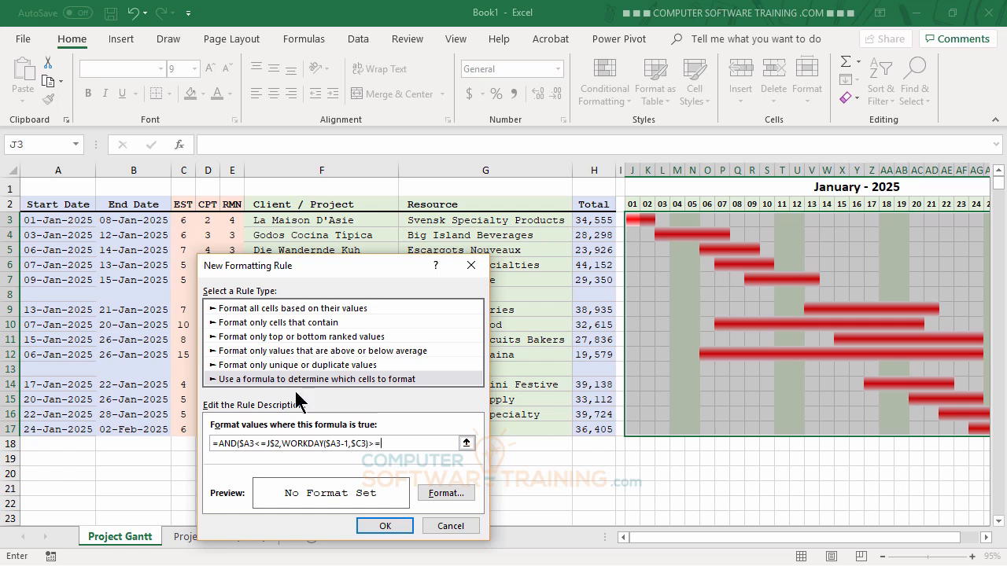
pyautogui.write('>=')
pyautogui.click(632, 205)
pyautogui.press('F4')
pyautogui.write(')')
# - Give the estimated-days rule a horizontal two-color gradient fill with a custom light red, about RGB 255, 159, 159, as the second color
pyautogui.click(445, 493)
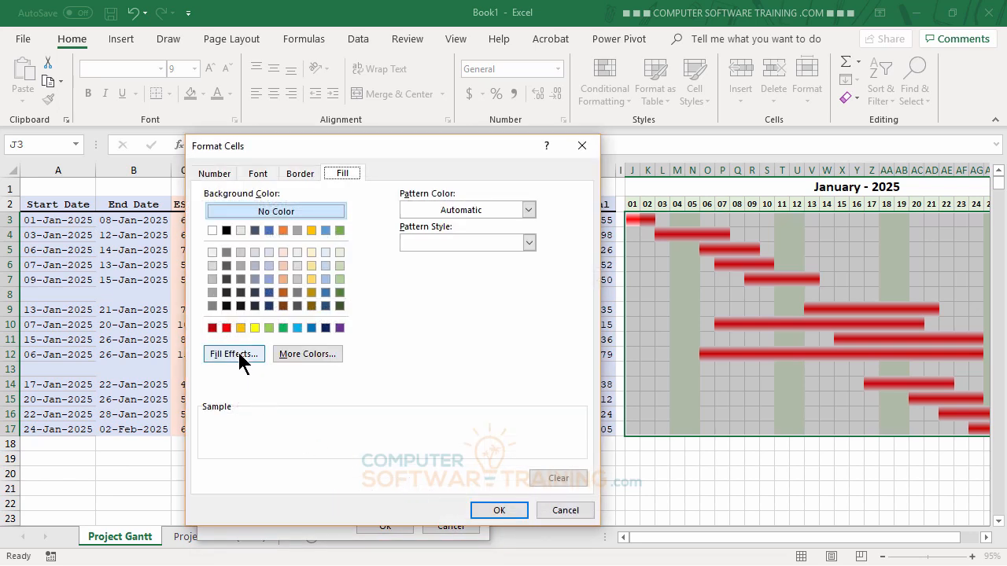
pyautogui.click(234, 355)
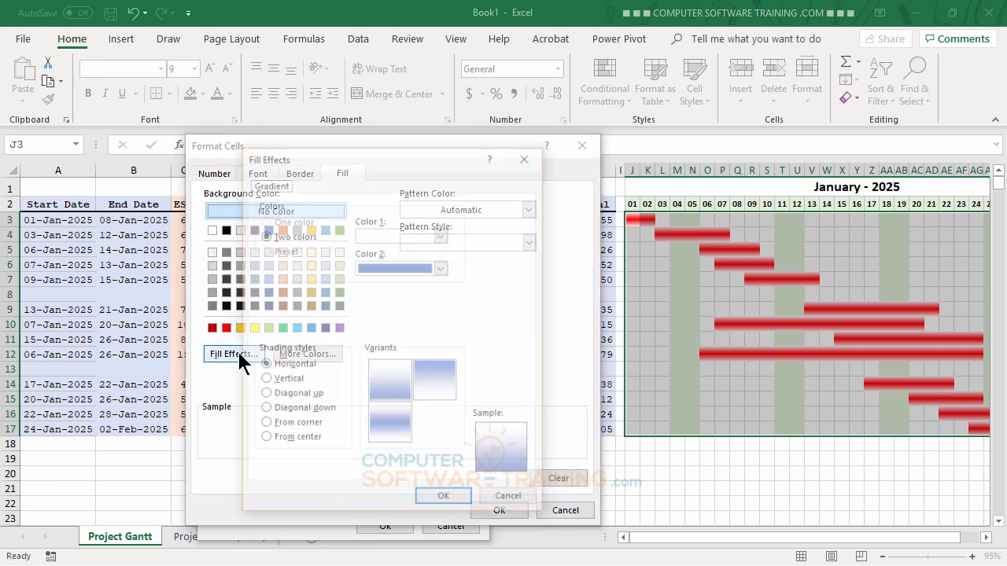
pyautogui.click(442, 267)
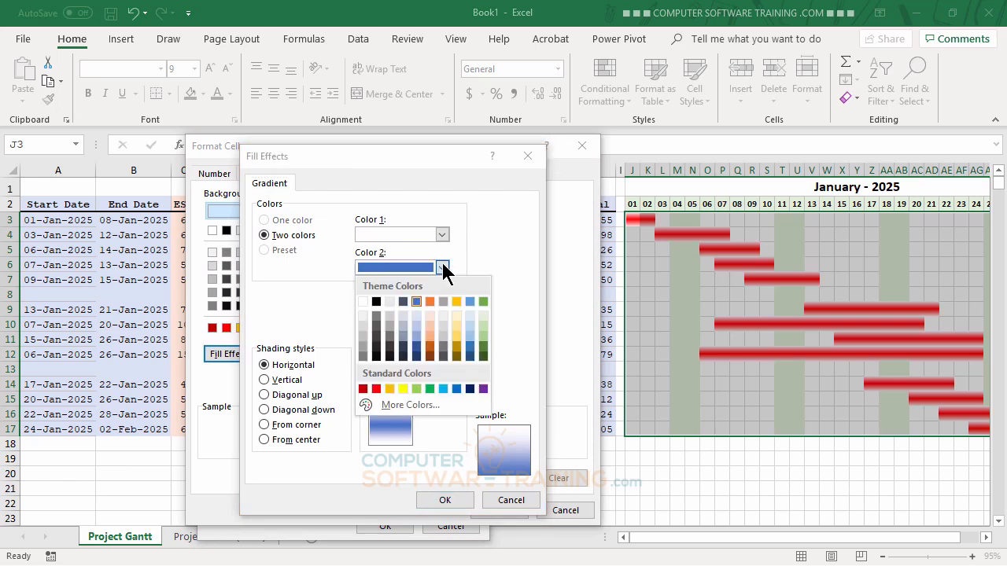
pyautogui.click(376, 389)
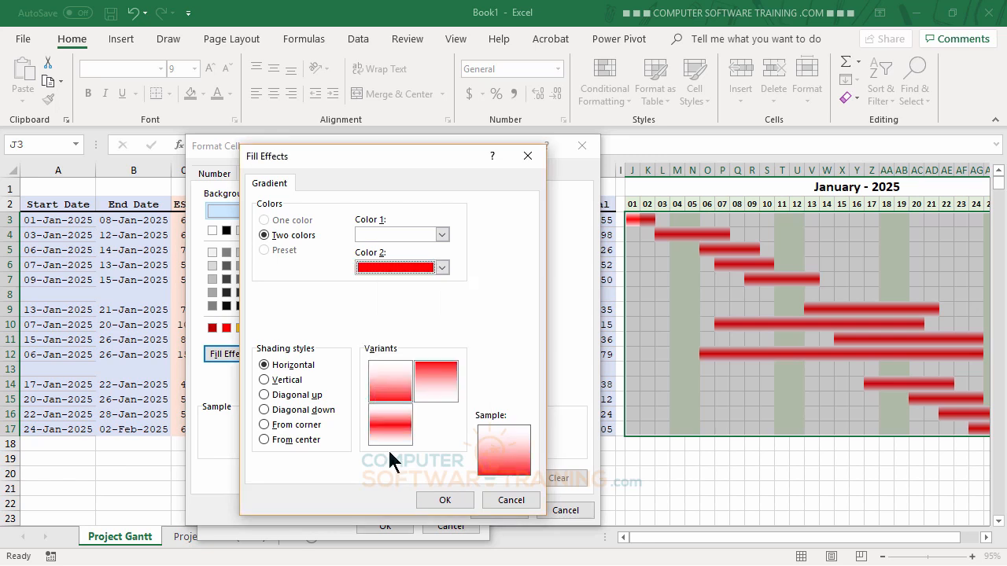
pyautogui.click(442, 268)
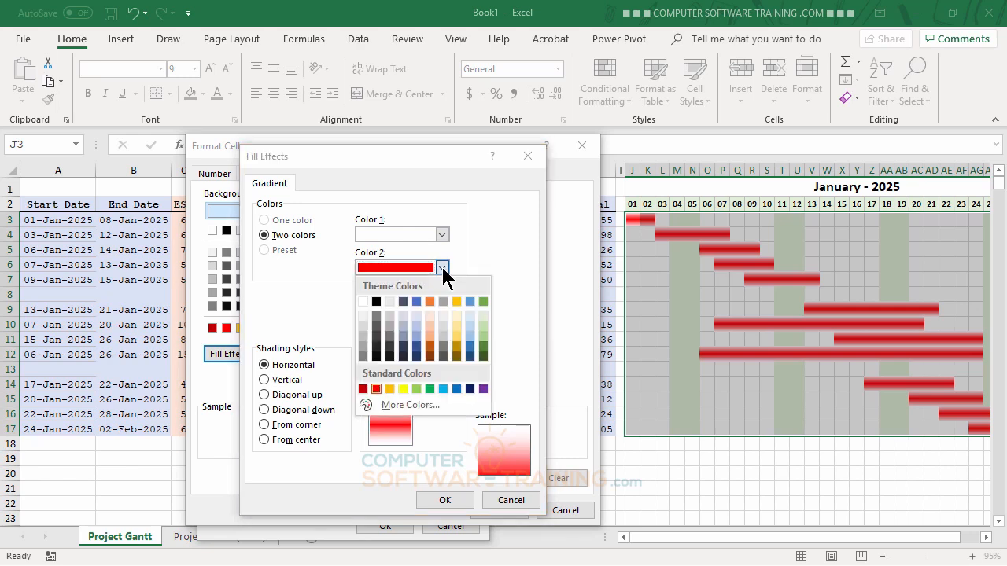
pyautogui.click(404, 406)
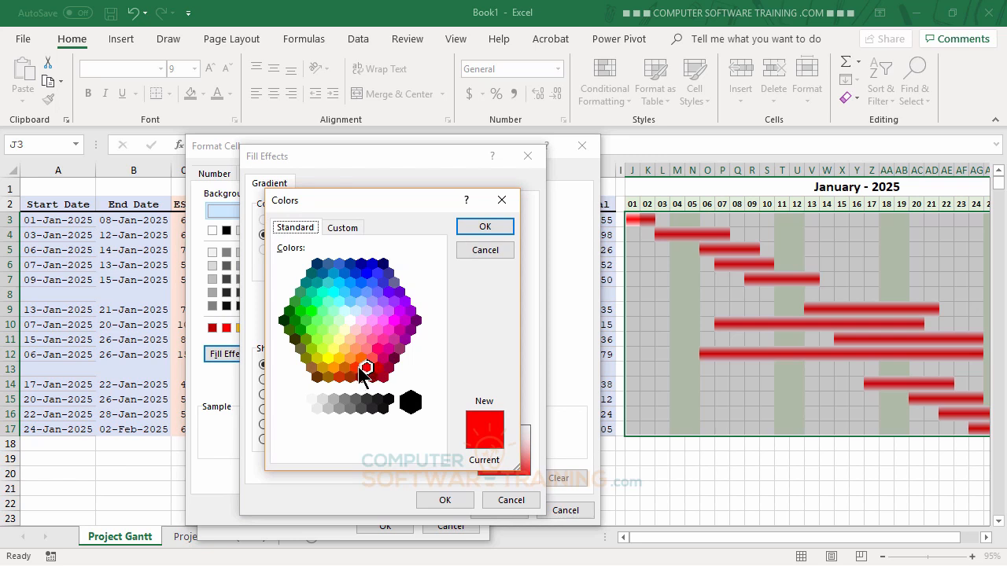
pyautogui.click(343, 228)
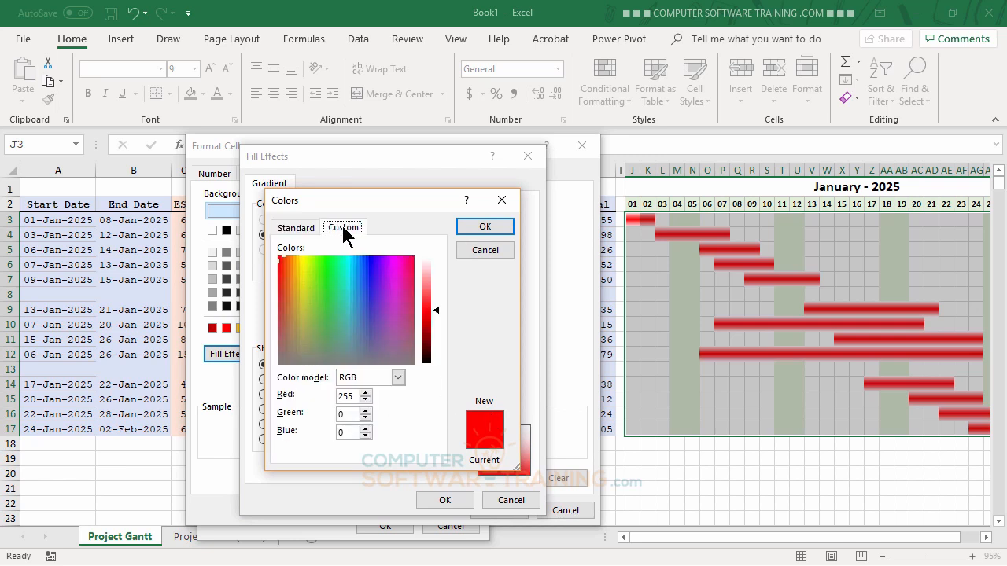
pyautogui.moveTo(437, 309); pyautogui.dragTo(436, 278)
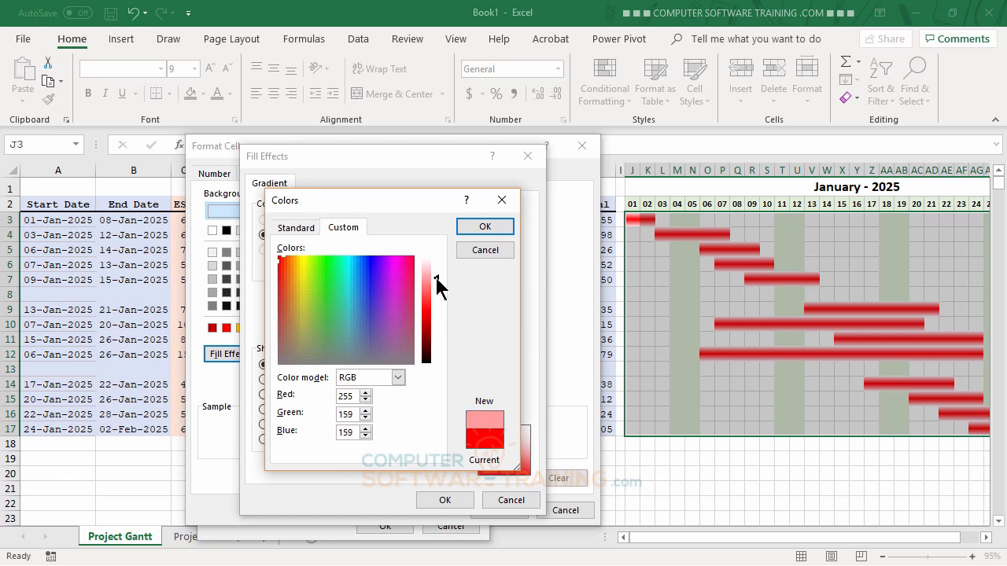
pyautogui.moveTo(436, 274); pyautogui.dragTo(436, 278)
pyautogui.click(484, 227)
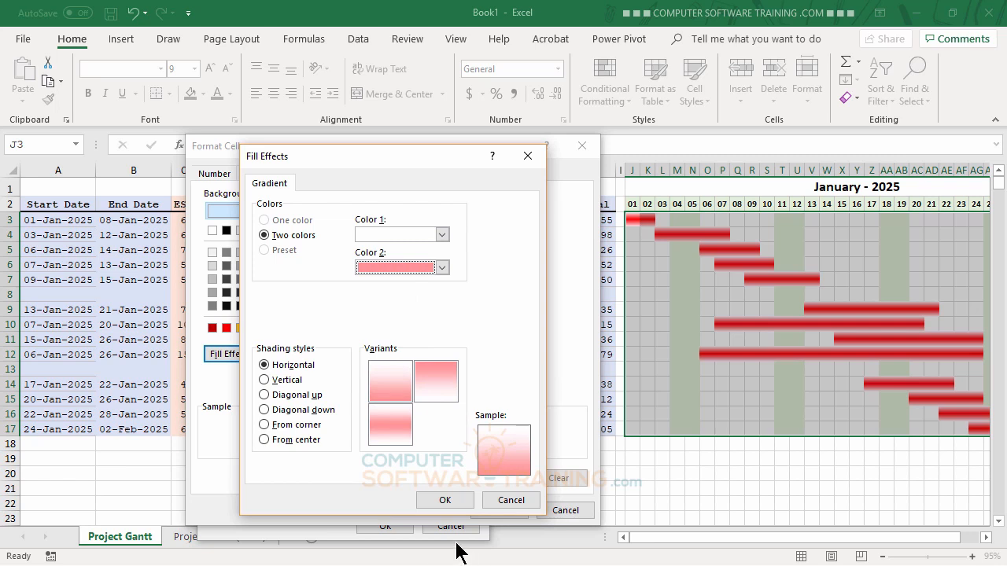
# - Choose the horizontal gradient variant with the light red band centered, and create the estimated-days rule
pyautogui.click(442, 502)
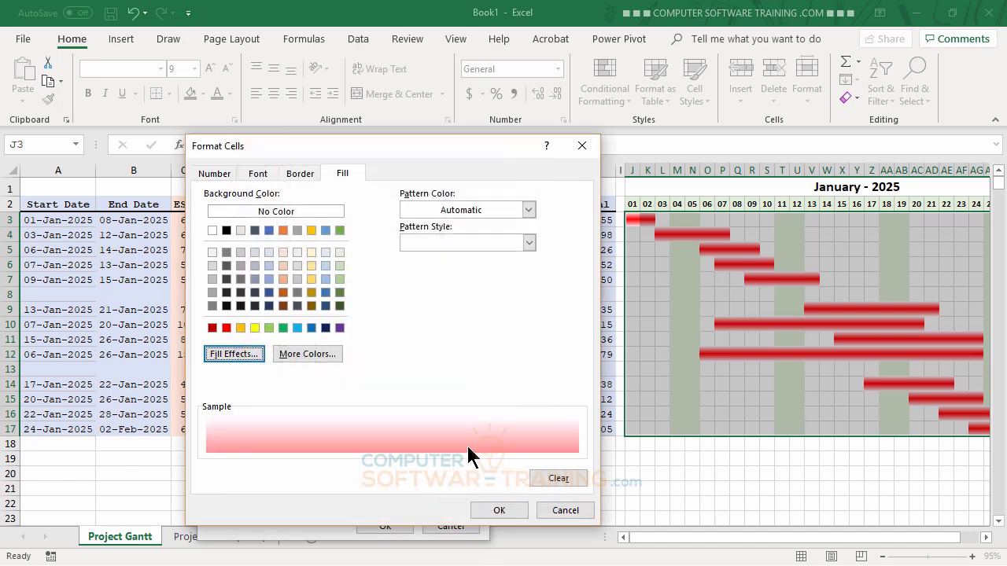
pyautogui.click(230, 356)
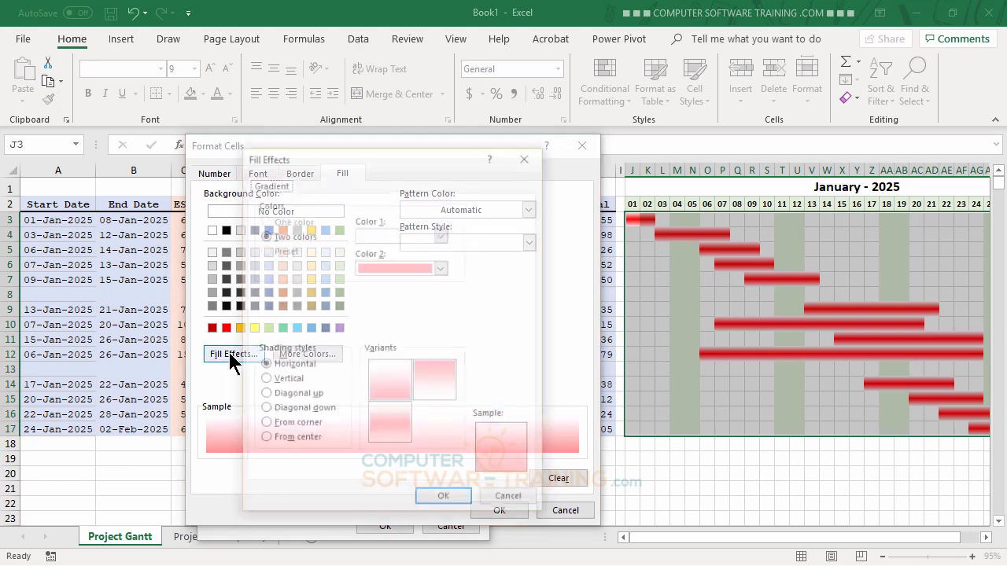
pyautogui.click(391, 435)
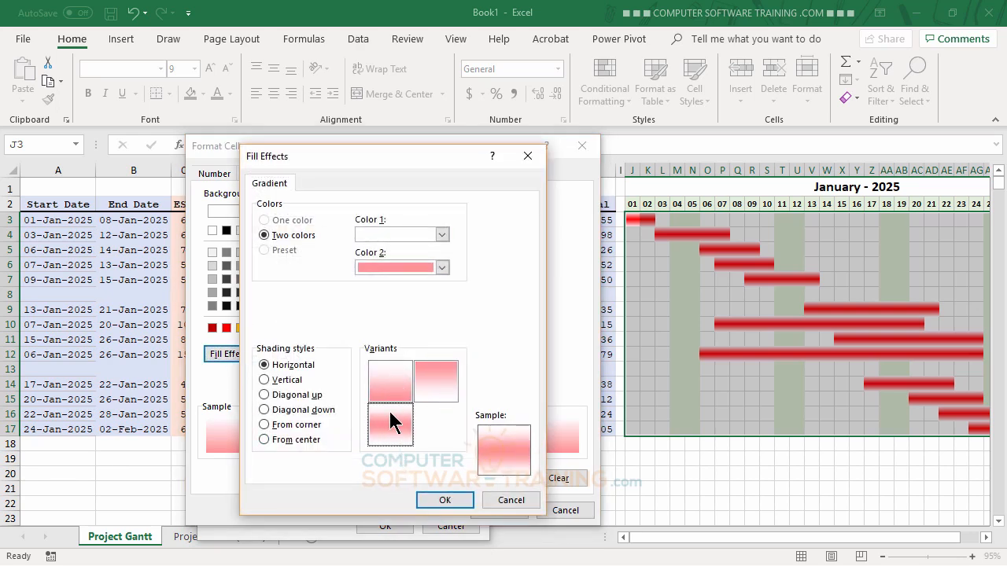
pyautogui.click(446, 501)
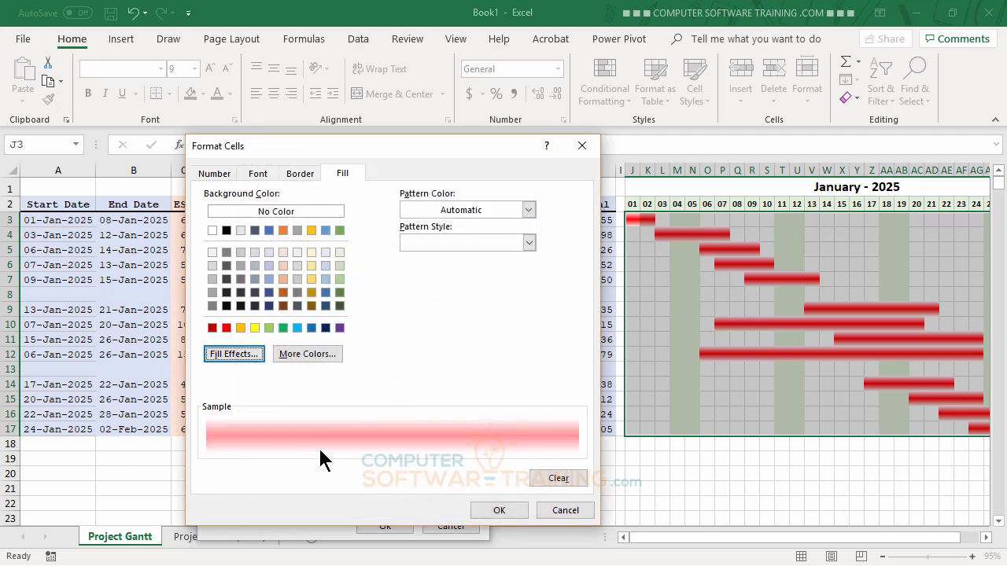
pyautogui.click(494, 512)
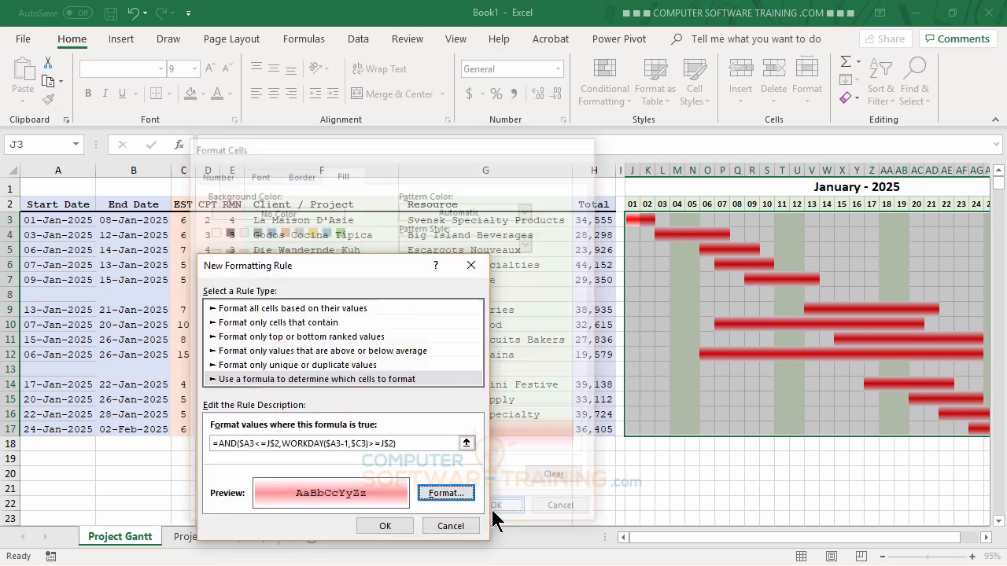
pyautogui.click(385, 526)
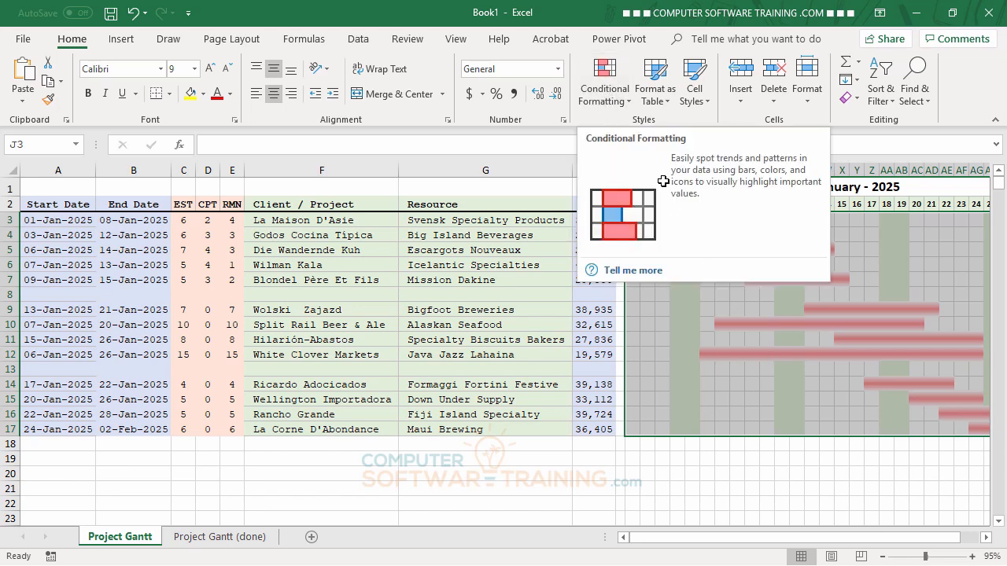
# - Move the light red estimated-days rule below both solid red bar rules in the rule order, apply it, and deselect the calendar grid
pyautogui.click(613, 103)
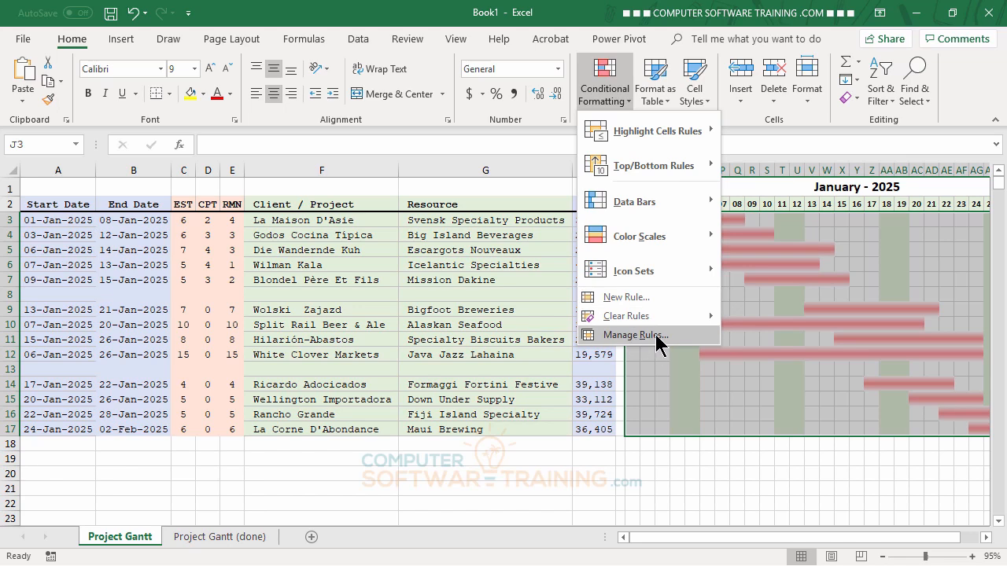
pyautogui.click(635, 337)
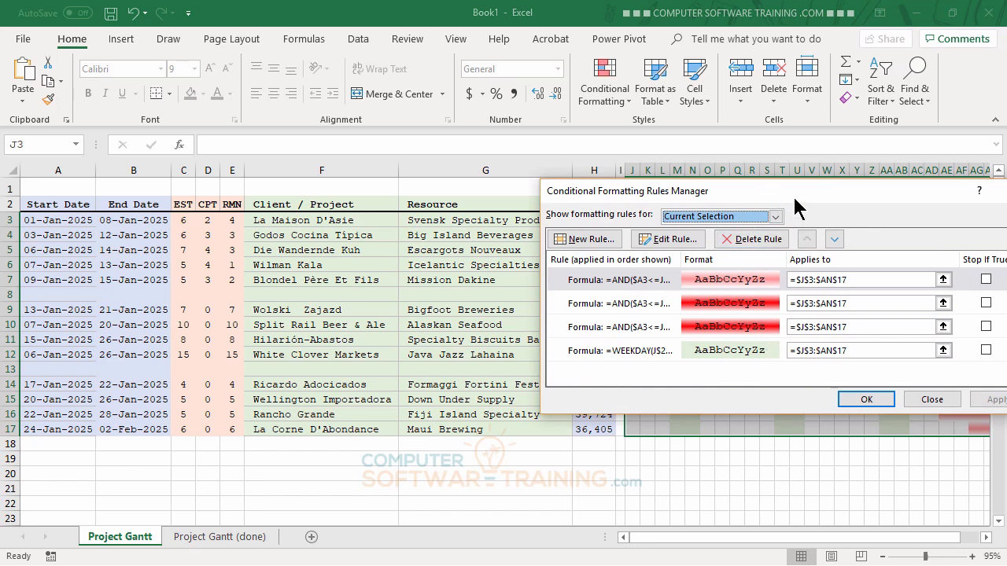
pyautogui.moveTo(787, 201); pyautogui.dragTo(712, 313)
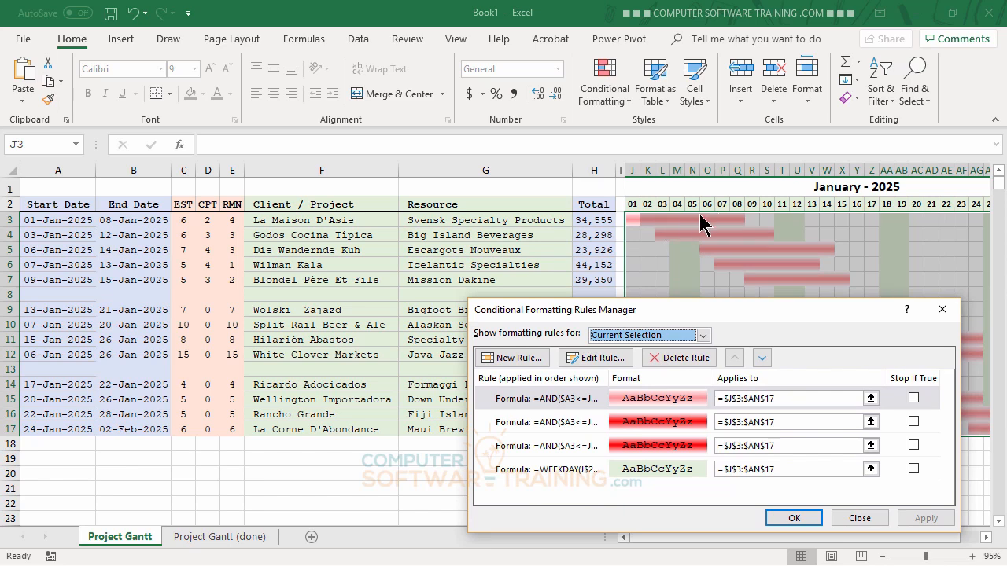
pyautogui.click(634, 402)
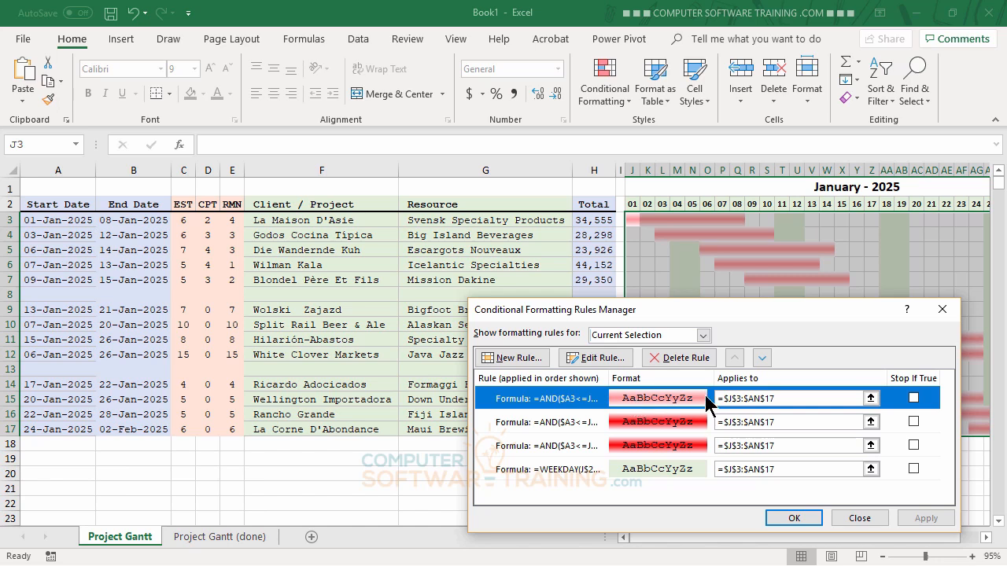
pyautogui.click(761, 358)
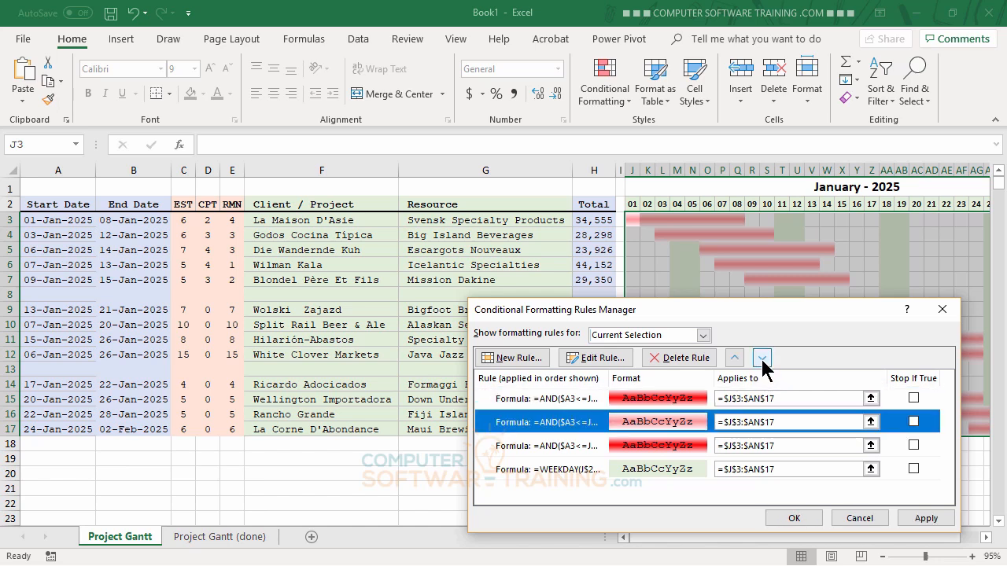
pyautogui.click(761, 359)
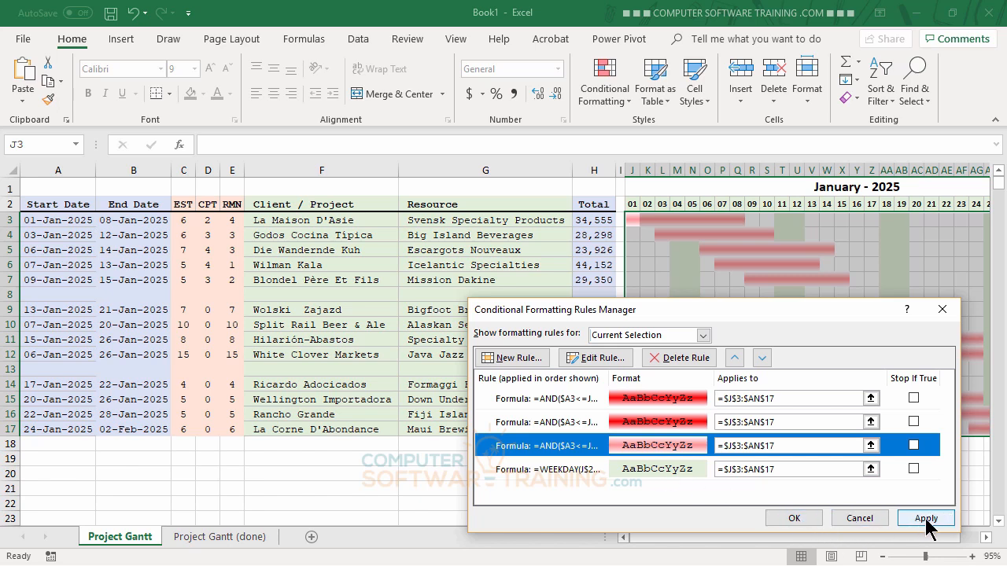
pyautogui.moveTo(723, 303); pyautogui.dragTo(376, 202)
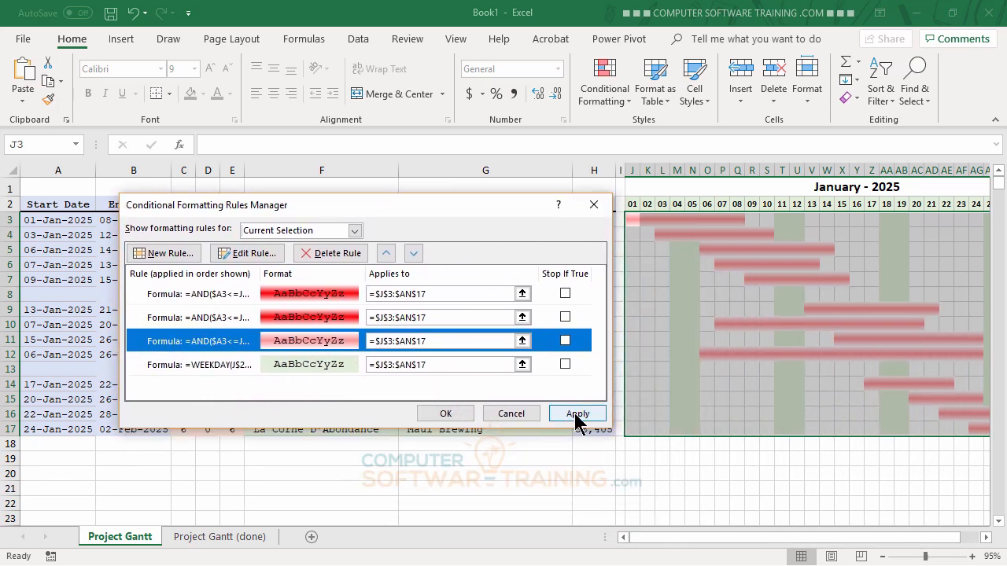
pyautogui.click(578, 415)
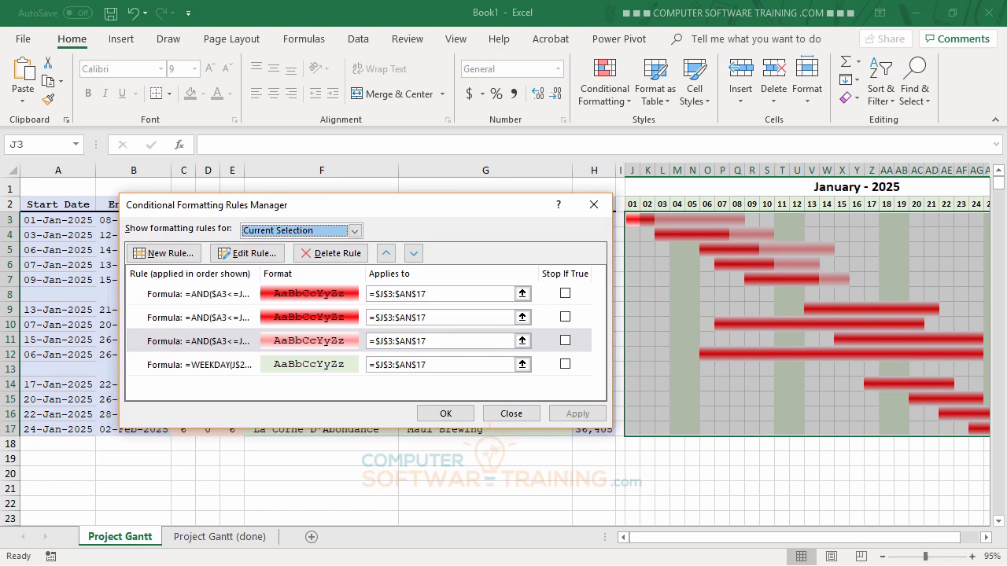
pyautogui.click(449, 415)
pyautogui.moveTo(802, 548)
pyautogui.mouseDown()
pyautogui.moveTo(835, 545)
pyautogui.moveTo(808, 539)
pyautogui.mouseUp()
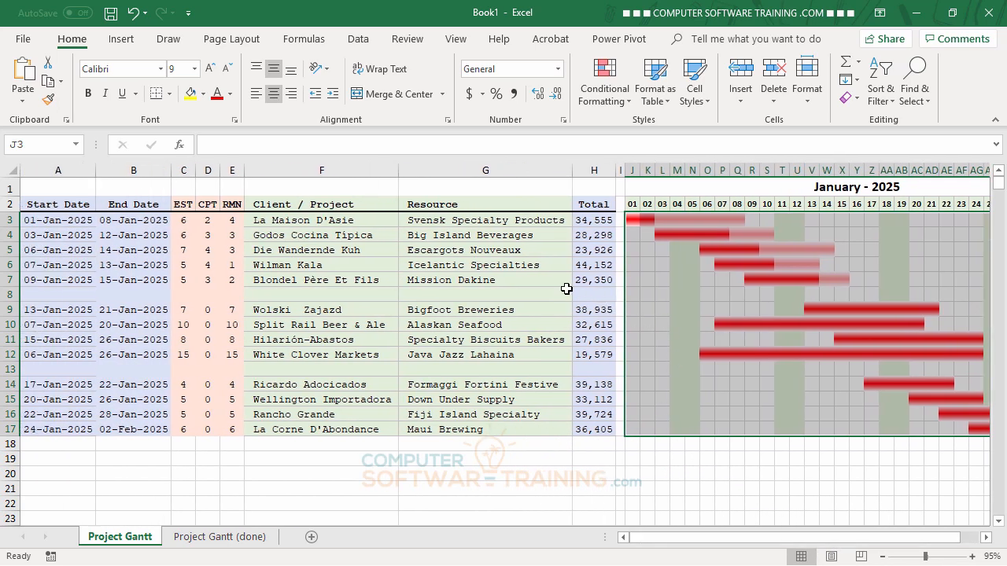
pyautogui.click(518, 295)
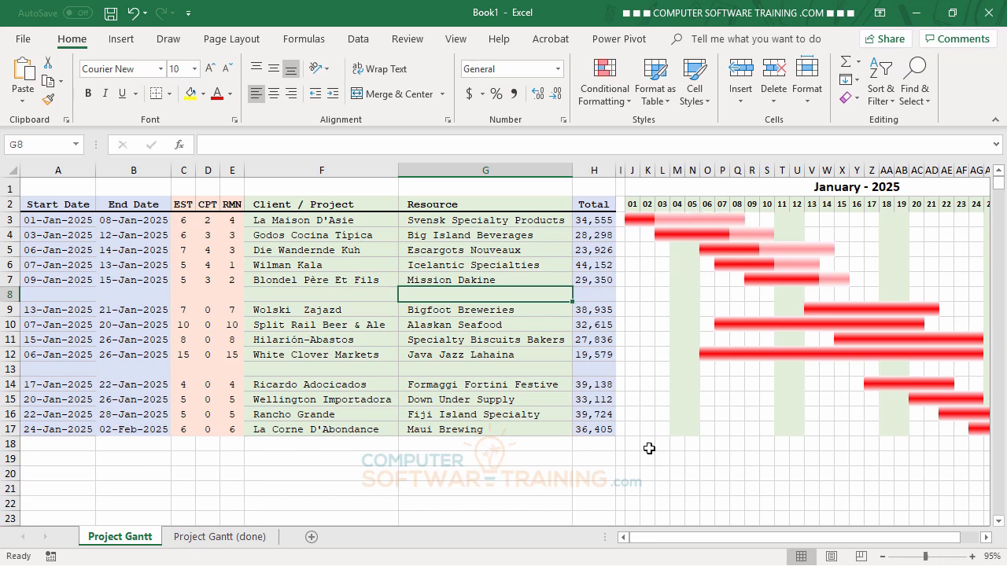
# - Set the row 3 project's completed days in D3 to 3 and its estimated days in C3 to 5
pyautogui.click(206, 220)
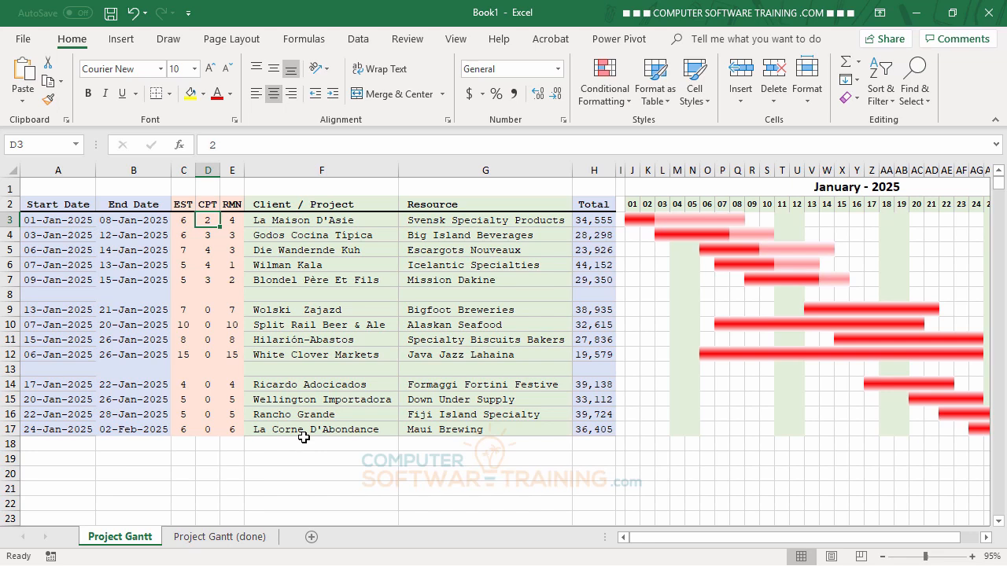
pyautogui.write('3')
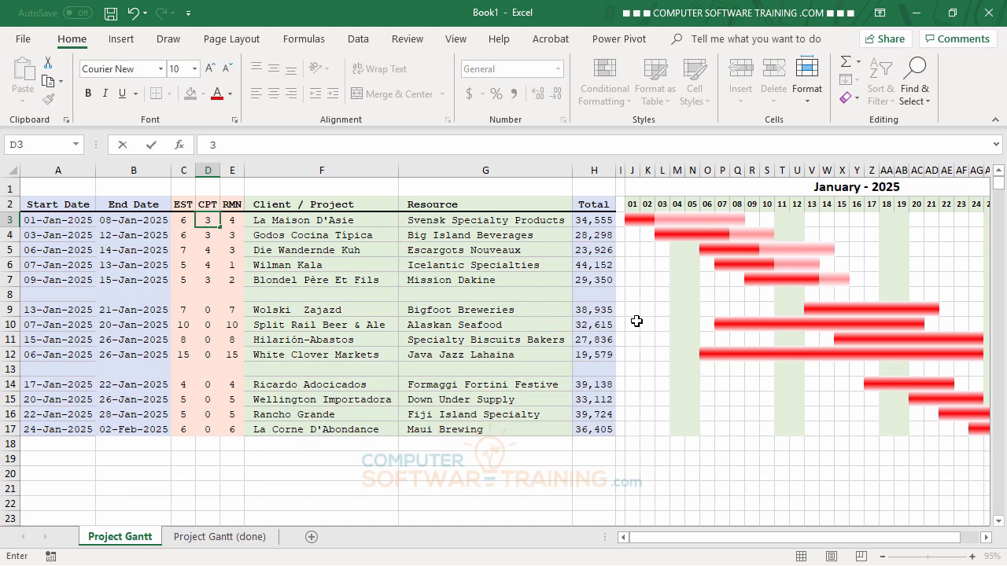
pyautogui.press('Return')
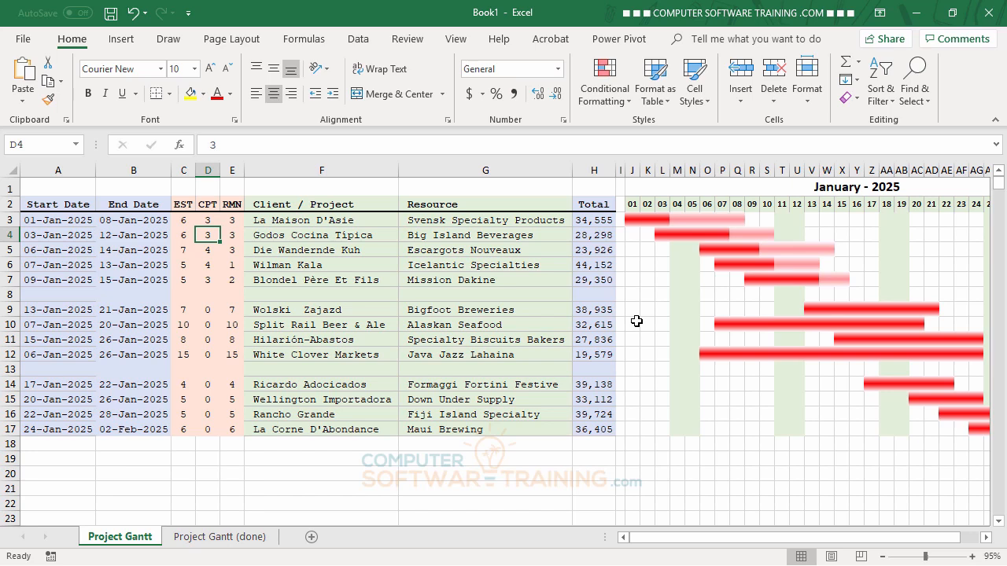
pyautogui.click(183, 221)
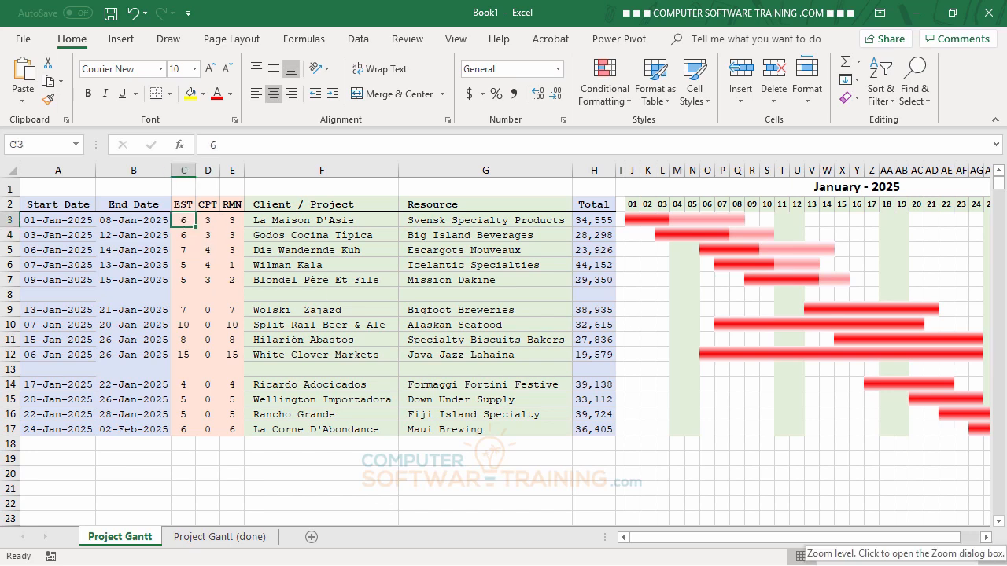
pyautogui.write('5')
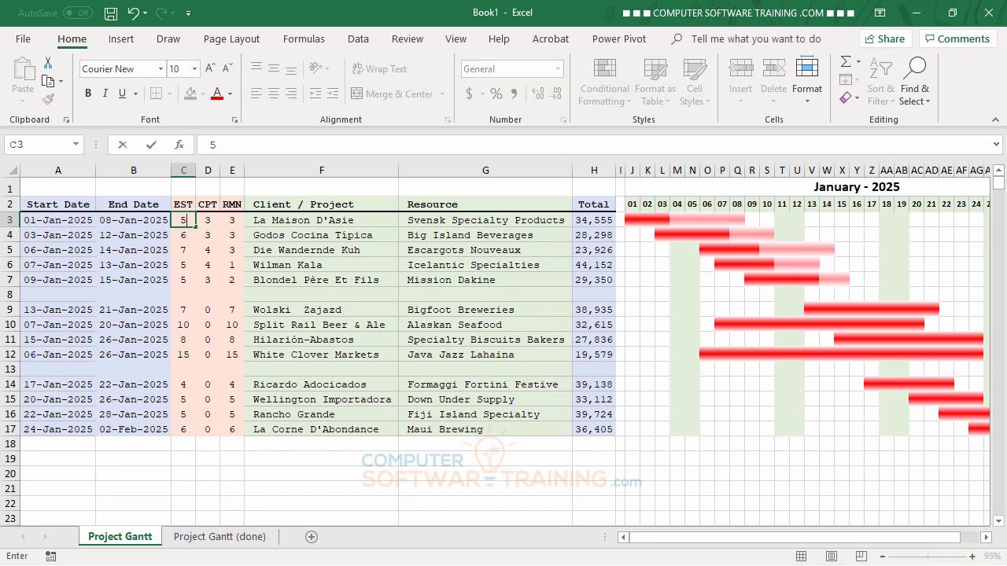
pyautogui.press('Return')
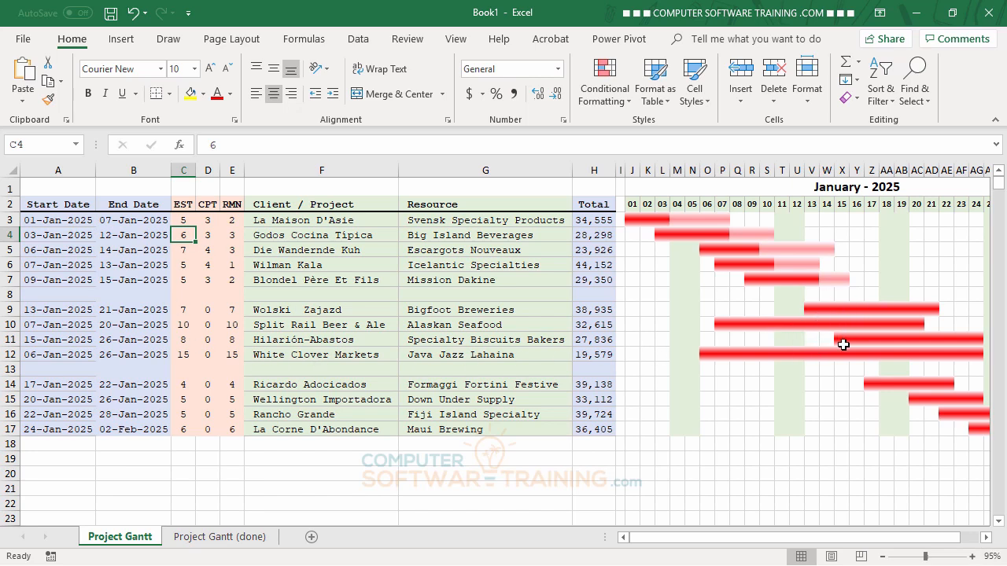
# - Set the completed days of the unstarted row 9 project in D9 to 2
pyautogui.click(206, 311)
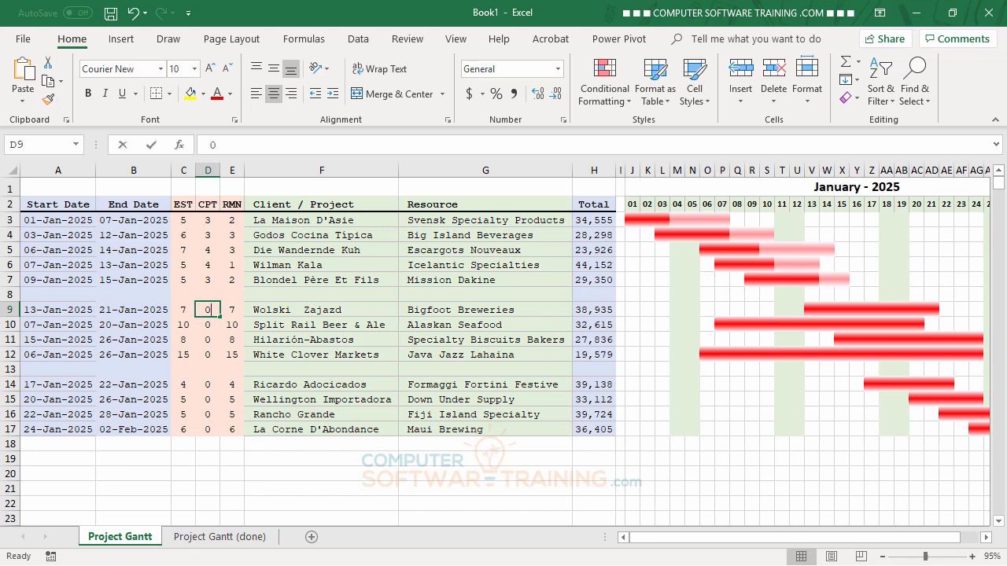
pyautogui.write('2')
pyautogui.press('Return')
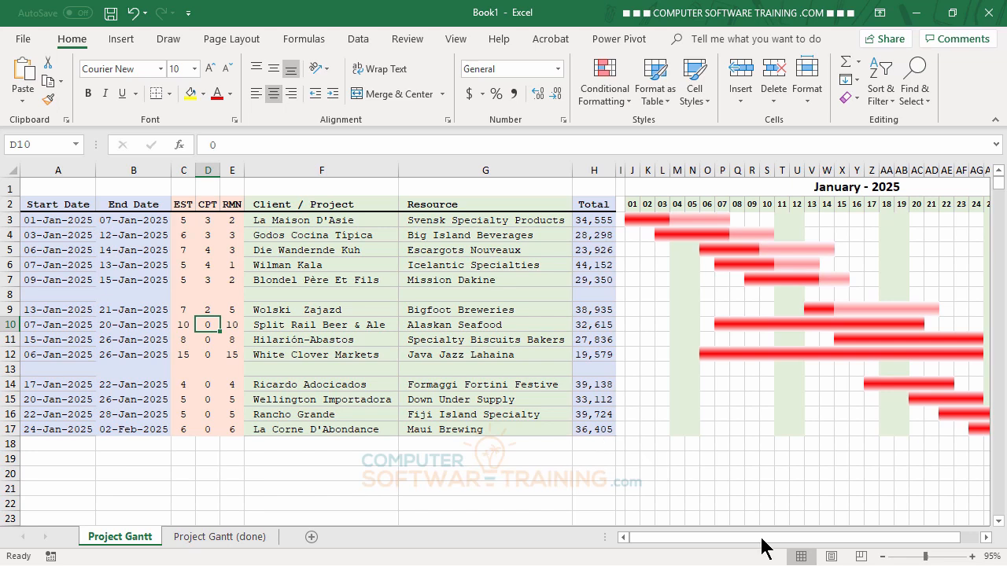
# - Examine the finished Gantt bars across the whole January calendar through day 31
pyautogui.moveTo(761, 546); pyautogui.dragTo(773, 540)
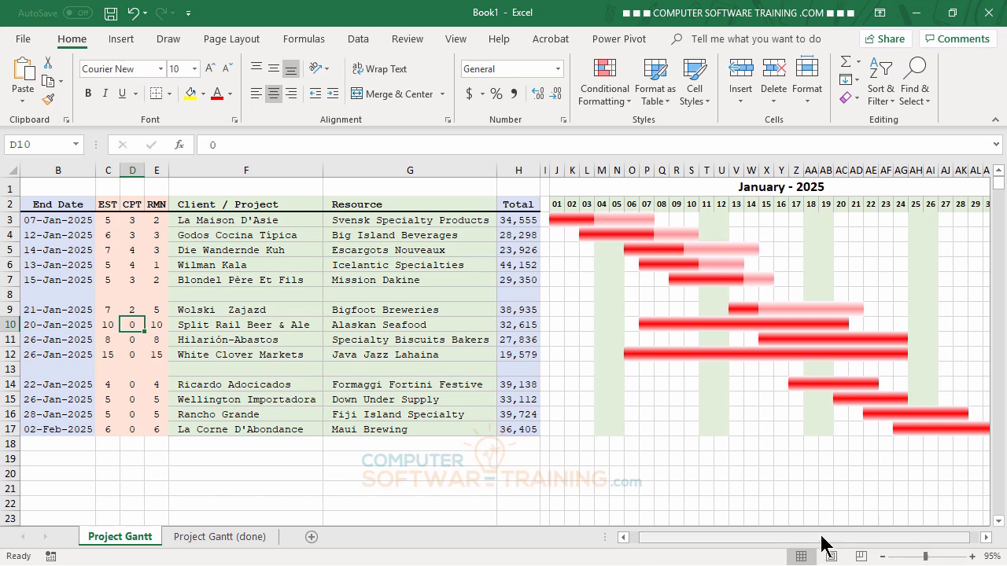
pyautogui.moveTo(821, 542)
pyautogui.mouseDown()
pyautogui.moveTo(854, 546)
pyautogui.moveTo(826, 548)
pyautogui.moveTo(839, 549)
pyautogui.mouseUp()
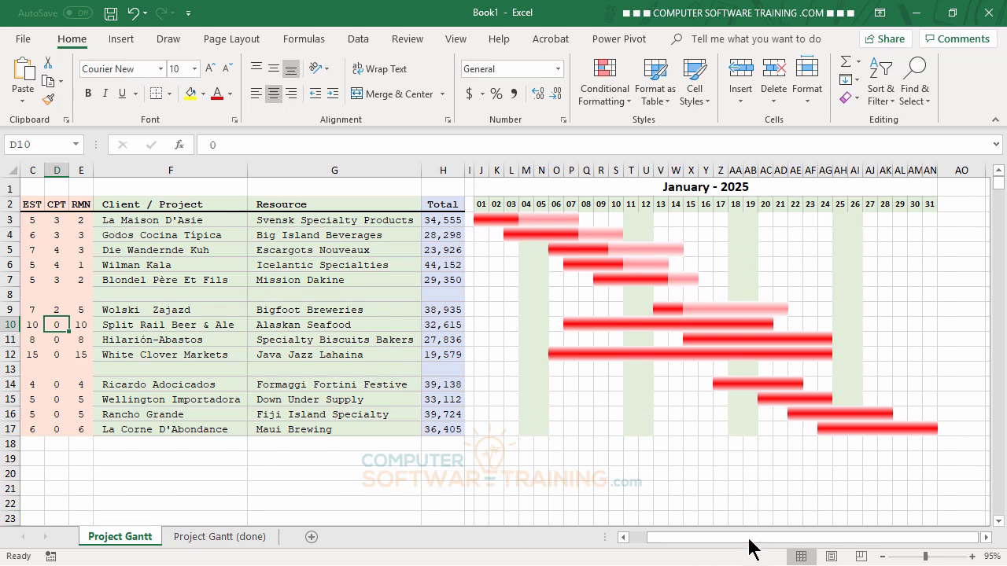
pyautogui.moveTo(749, 547); pyautogui.dragTo(711, 546)
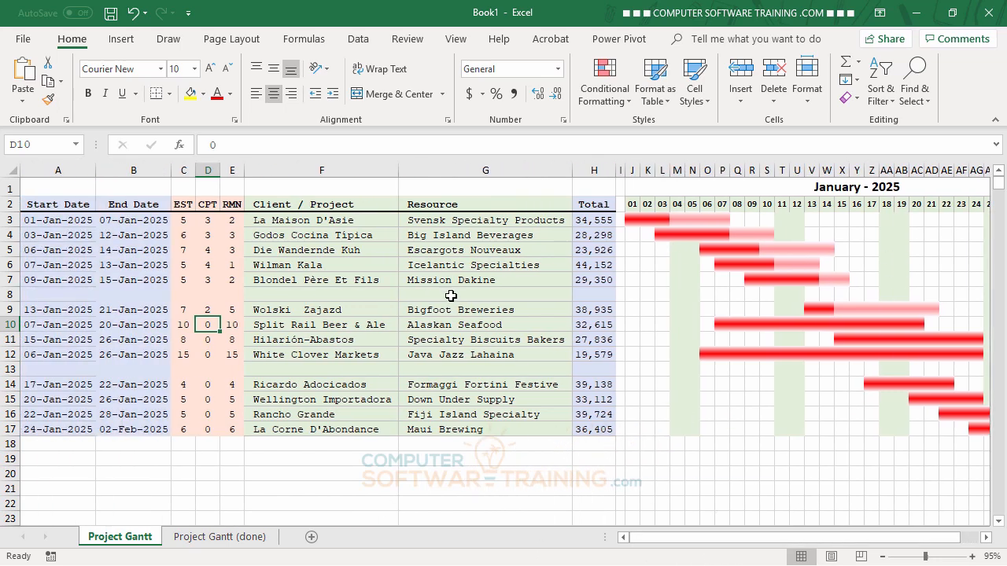
pyautogui.scroll(-2, 451, 296)
pyautogui.scroll(2, 451, 294)
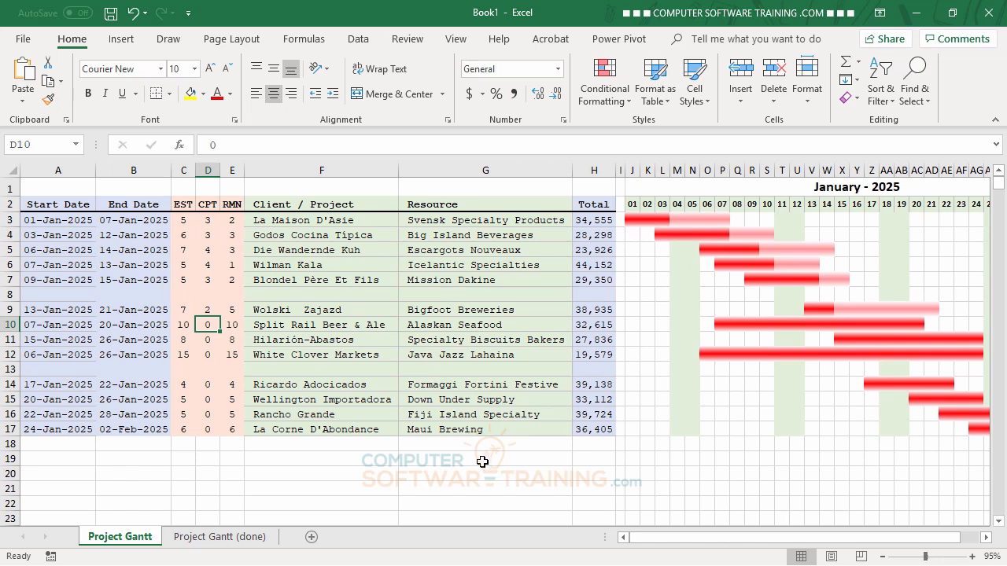